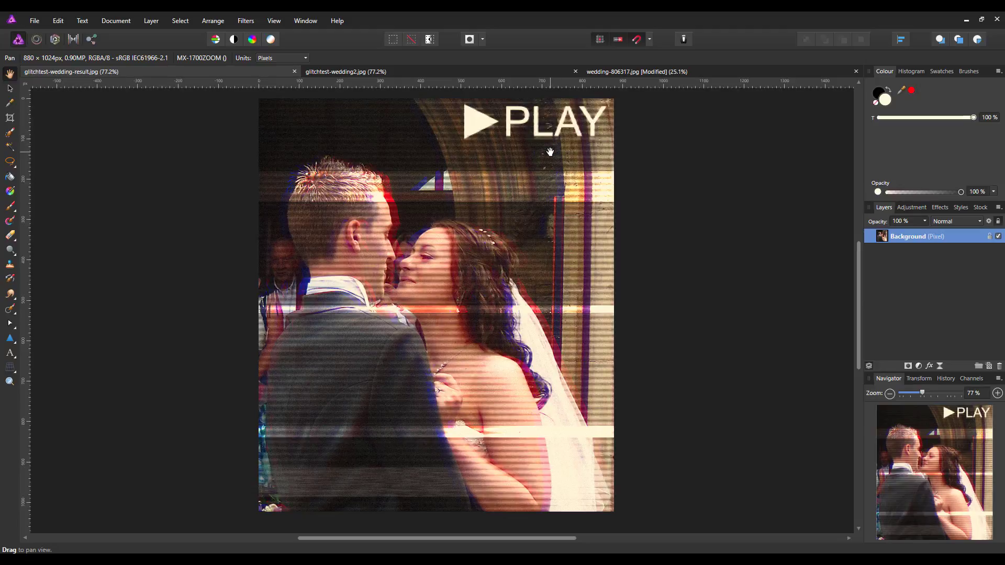
View the glitchtest-wedding2.jpg example and switch to the wedding-806317.jpg document, ready to move objects
left_click(433, 71)
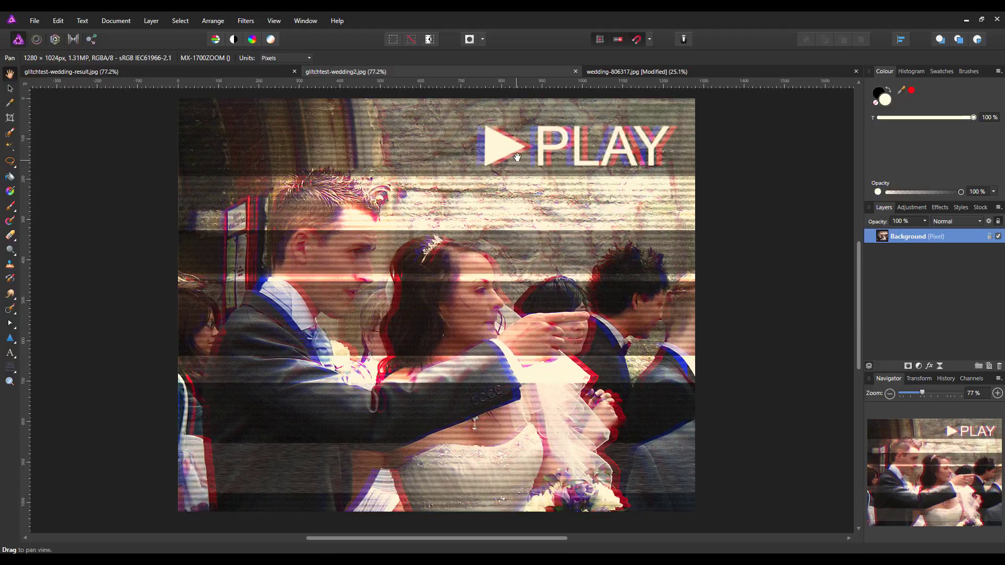
left_click(728, 72)
key("v")
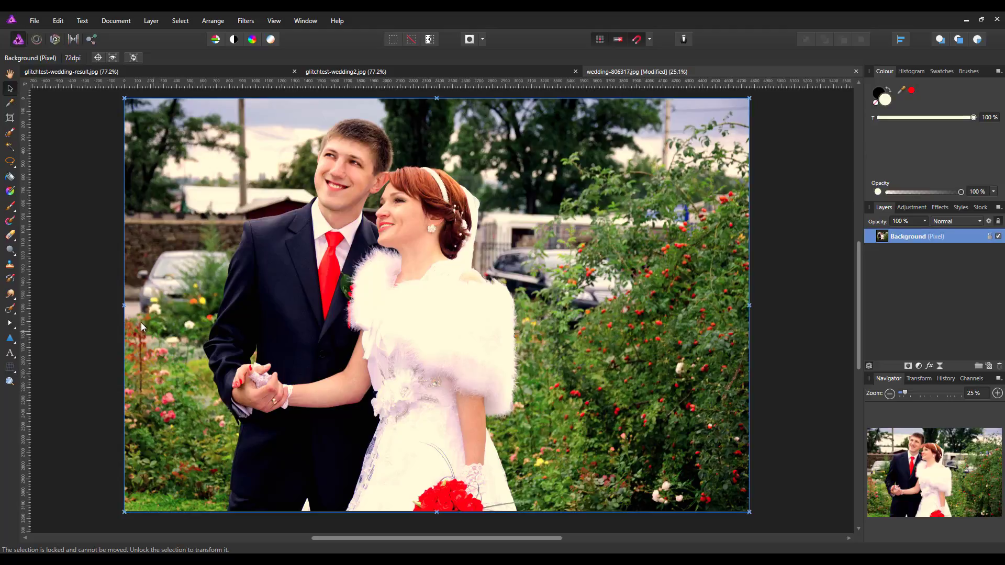
Add the art text "PLAY" in Arial with a cream-white fill over the photo's upper-right area, about 596 pt in size
left_click(10, 354)
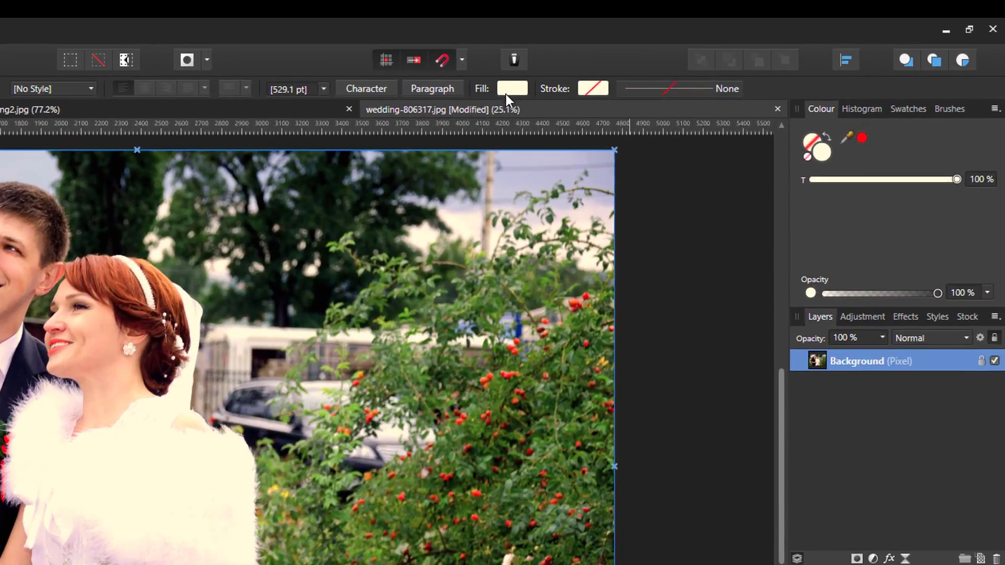
left_click(513, 89)
left_click_drag(279, 186, 341, 273)
type("PLAY")
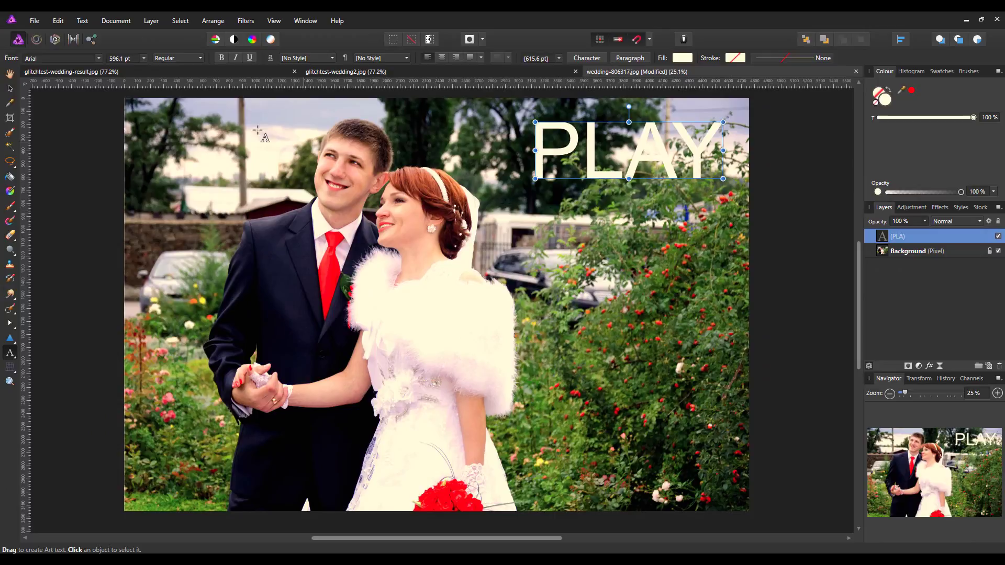
Shrink the PLAY text to about 517 pt and position it near the photo's upper-right corner
left_click(10, 89)
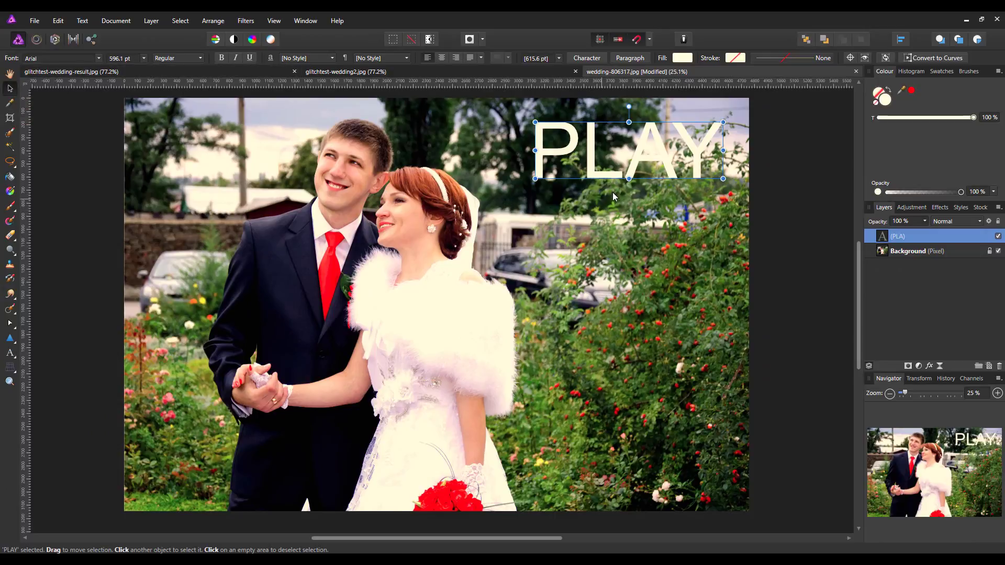
left_click_drag(615, 160, 636, 174)
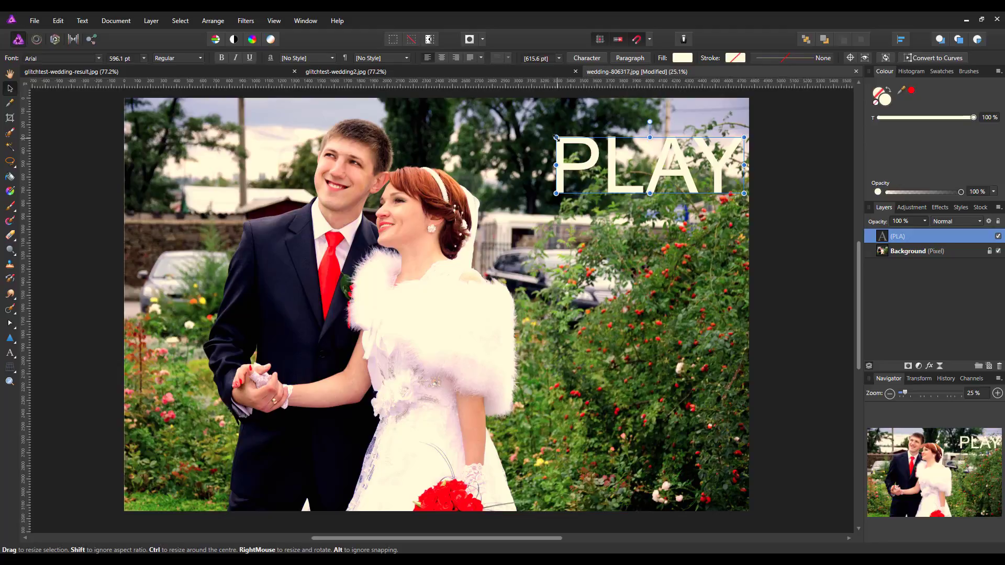
left_click_drag(557, 137, 570, 147)
left_click_drag(663, 167, 672, 170)
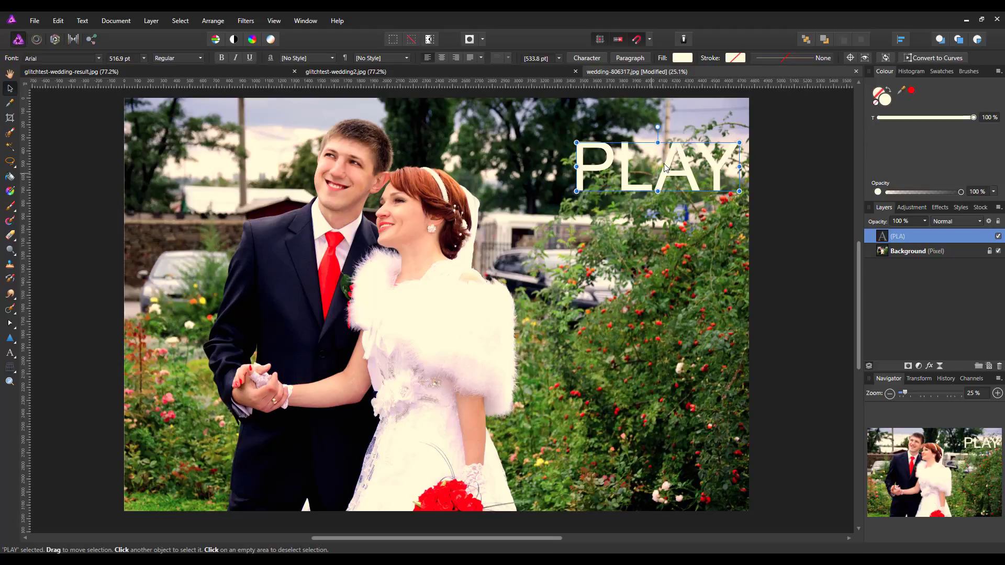
Apply the Pixelate filter to the PLAY text with a quantisation of 4 and inspect its edges
left_click(247, 23)
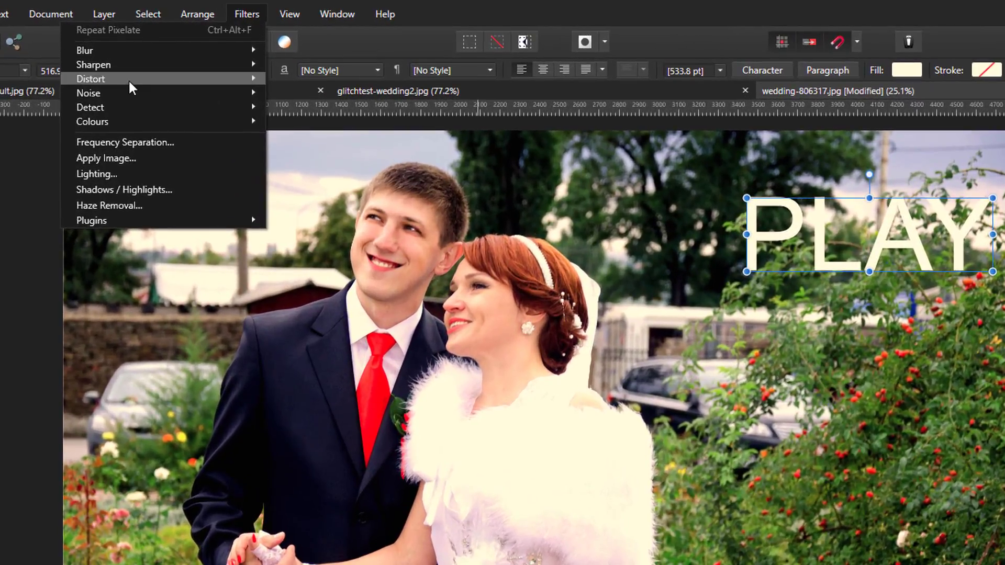
mouse_move(152, 65)
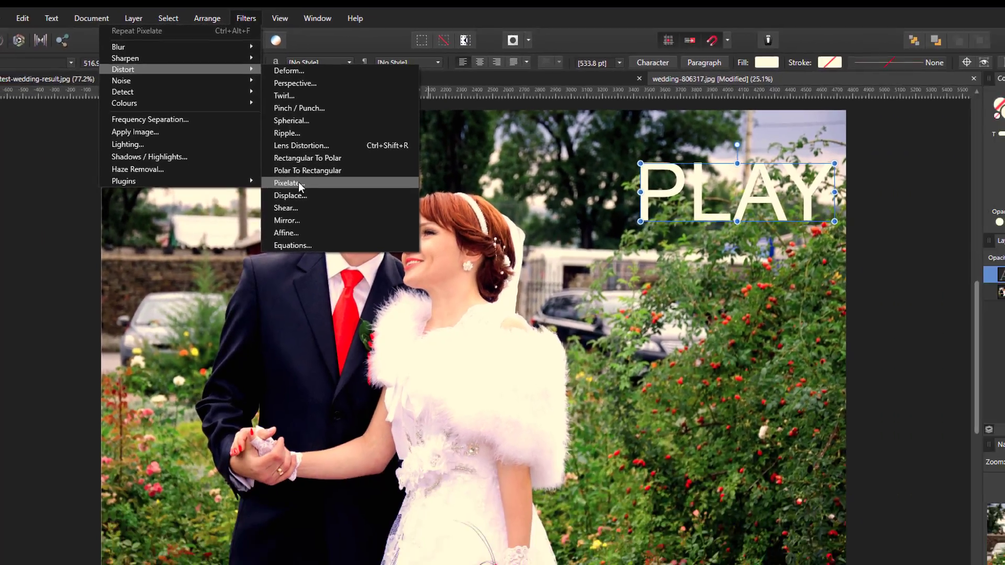
left_click(309, 223)
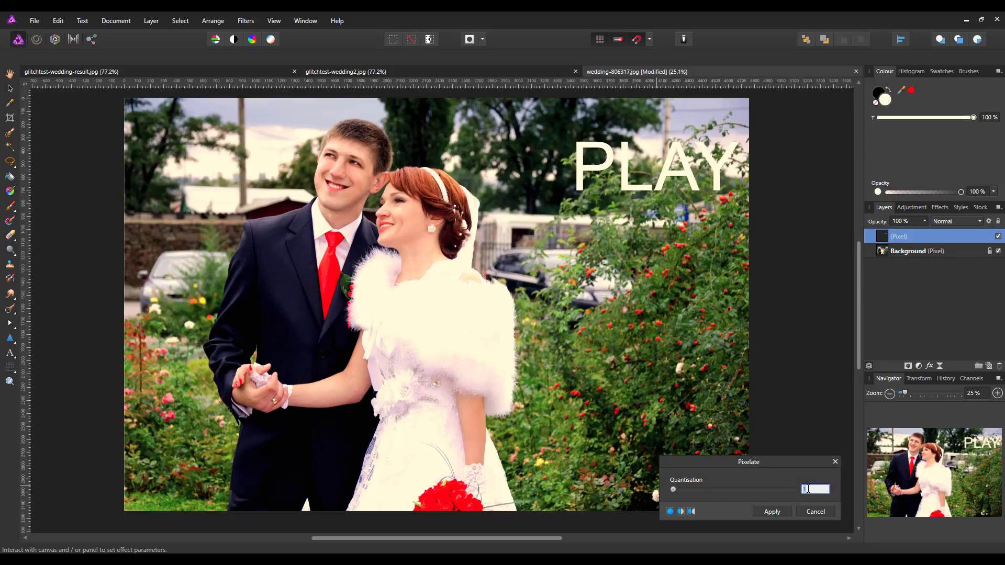
type("2")
key("Return")
left_click(808, 489)
type("4")
key("Return")
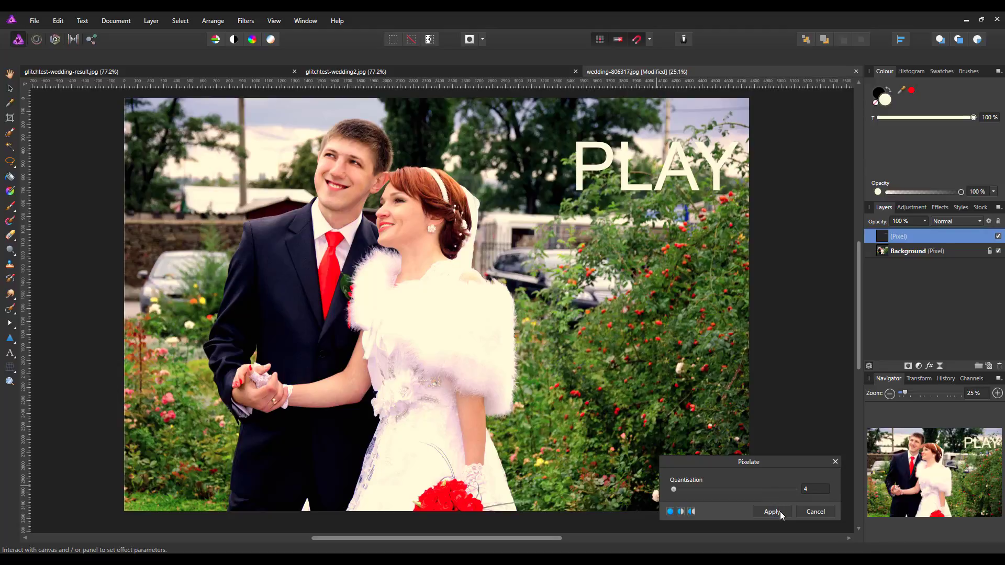
left_click(772, 512)
scroll(777, 348, "up", 4)
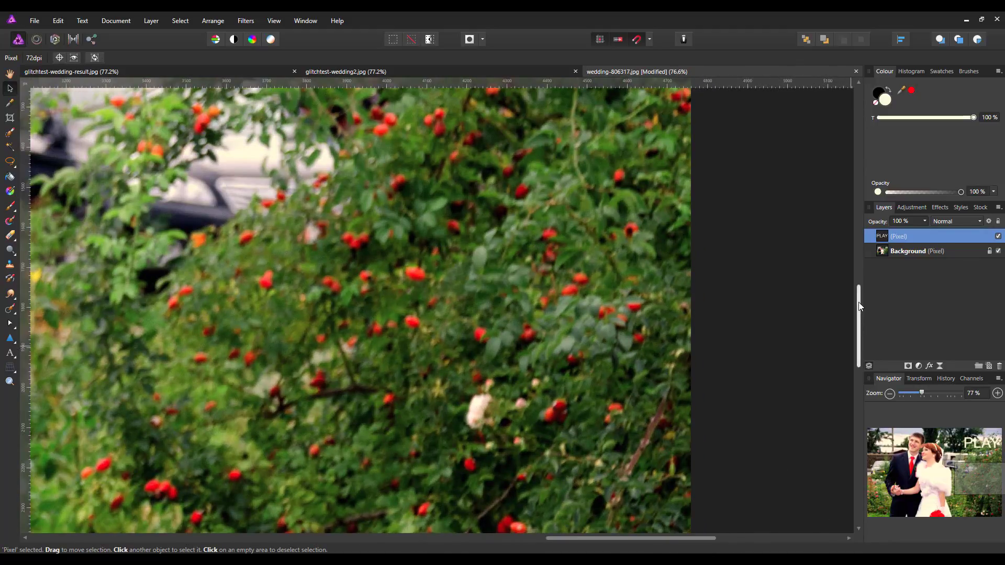
left_click_drag(859, 302, 859, 202)
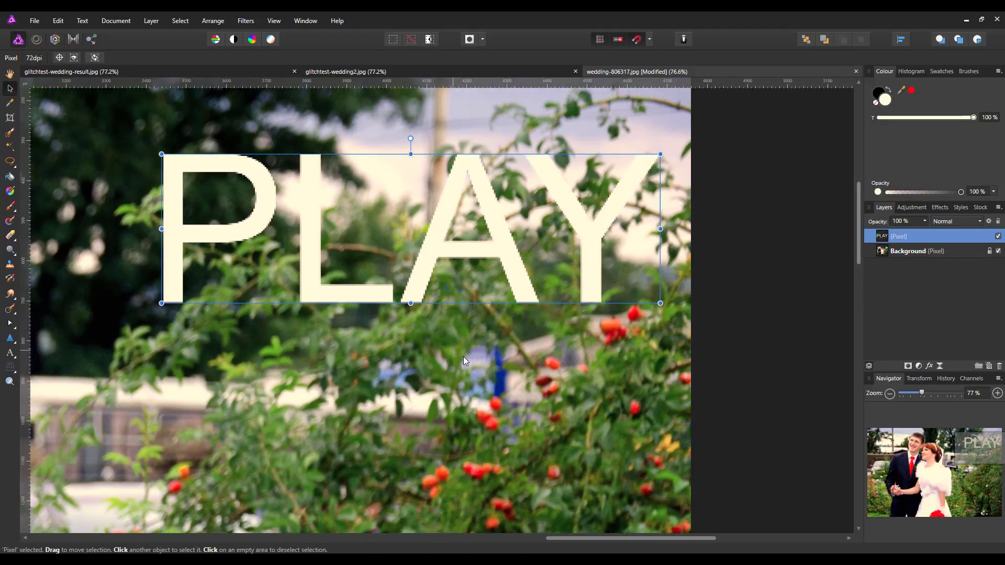
key("ctrl+0")
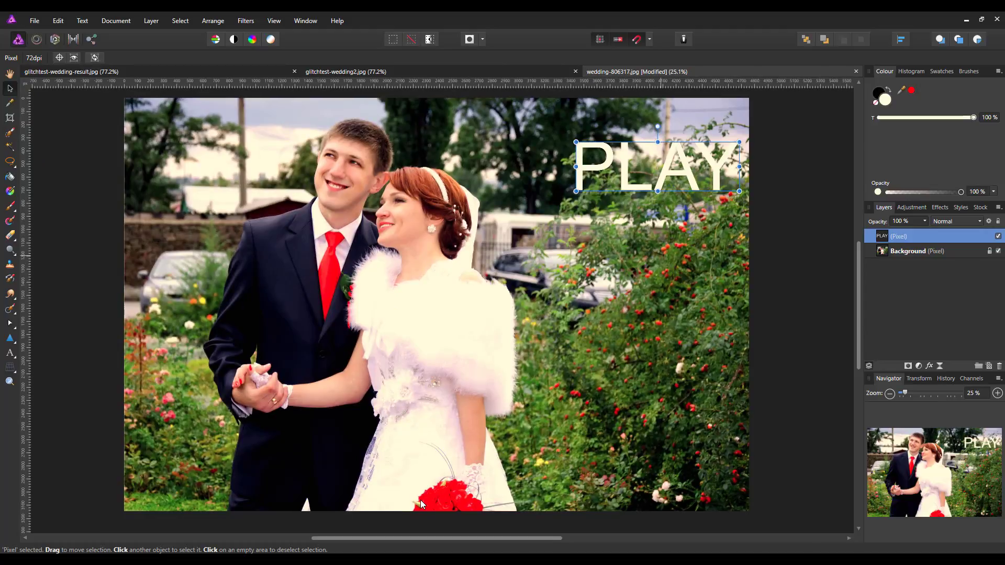
Draw a cream-white triangle as tall as the text just before PLAY and rotate it to point at the letters
left_click(11, 339)
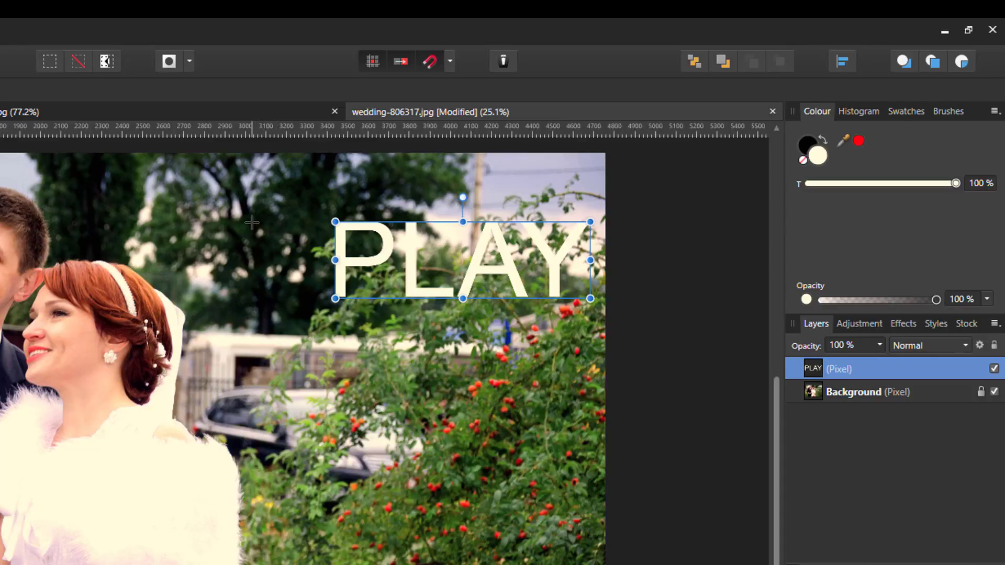
left_click_drag(252, 223, 328, 325)
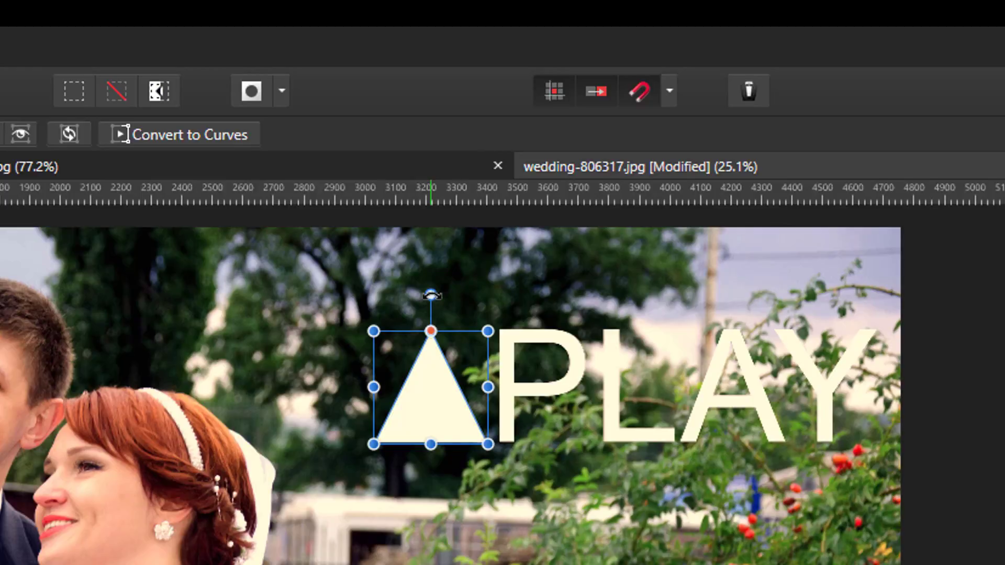
left_click_drag(431, 296, 524, 388)
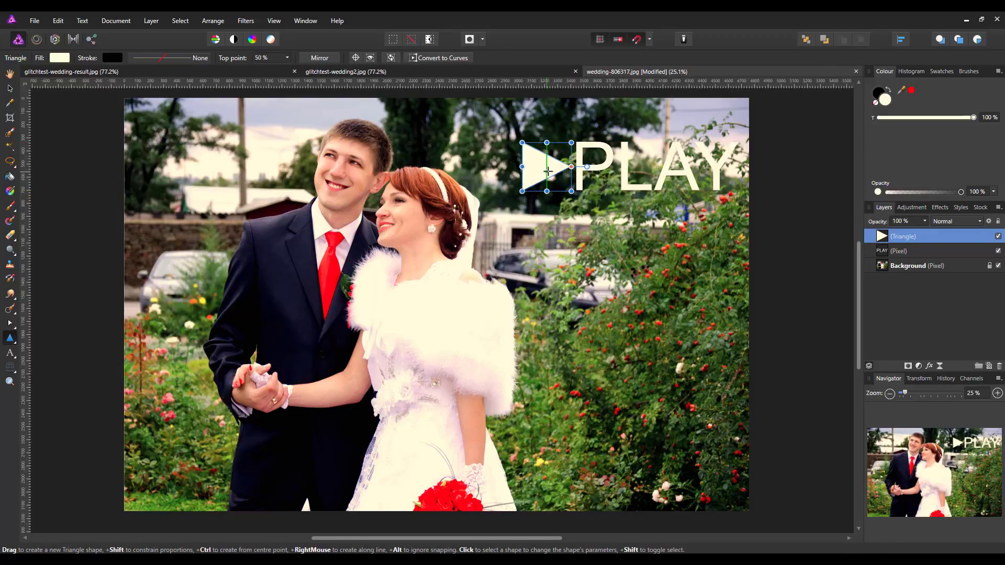
Apply the Pixelate distortion filter to the triangle beside the PLAY text
left_click(244, 21)
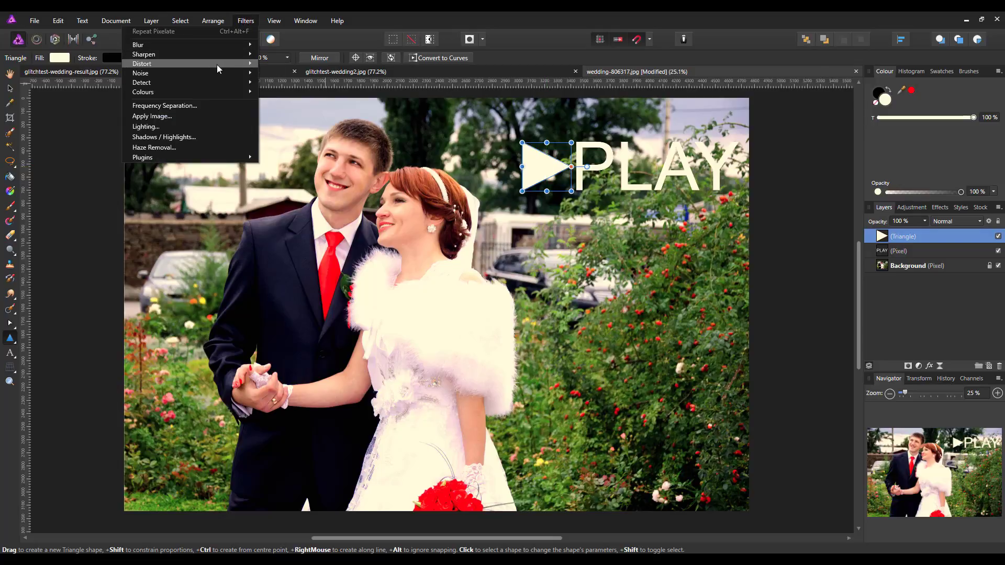
mouse_move(217, 65)
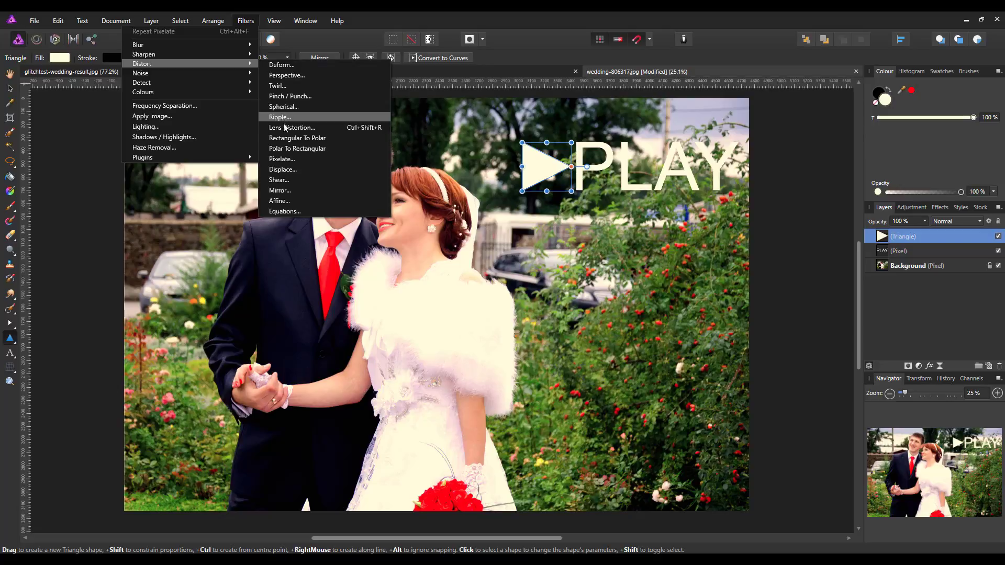
left_click(284, 160)
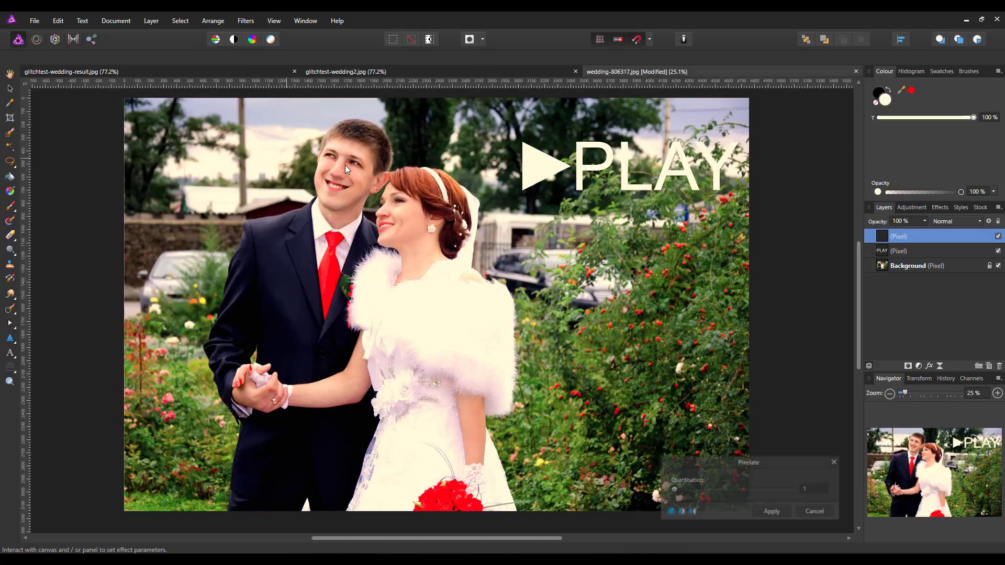
left_click(807, 489)
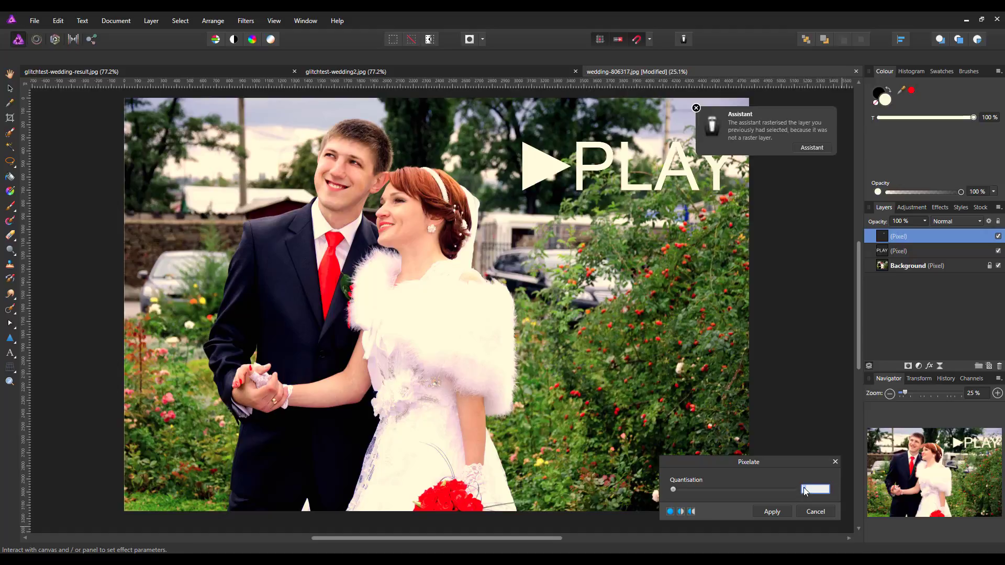
left_click(780, 513)
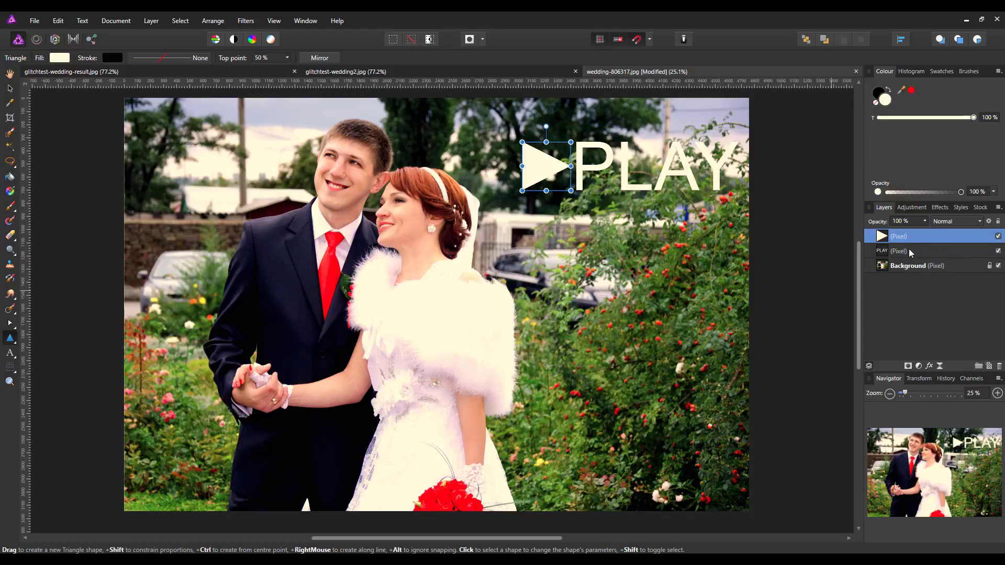
Group the triangle and PLAY layers and nudge the group slightly lower on the photo
left_click(938, 251, "shift")
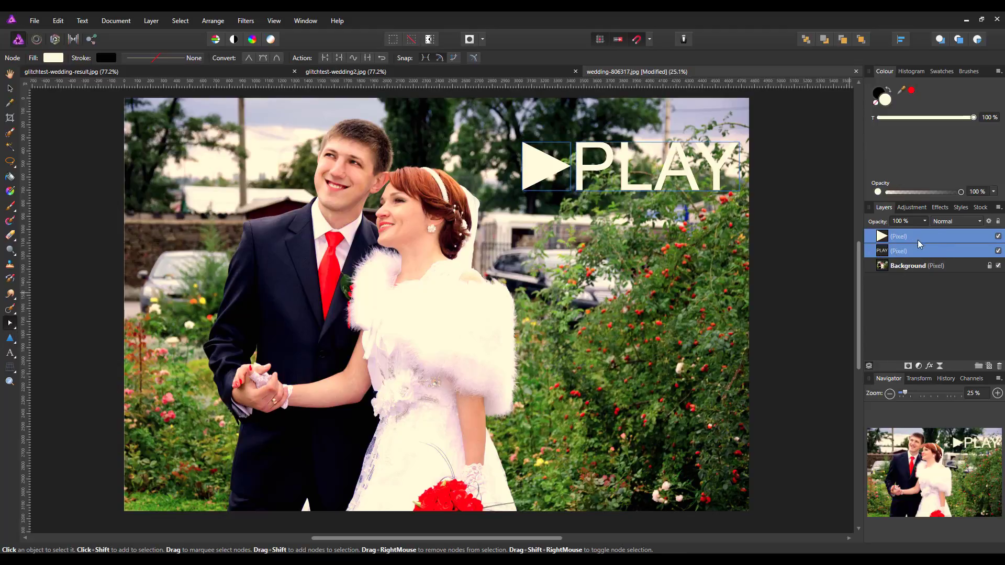
right_click(935, 236)
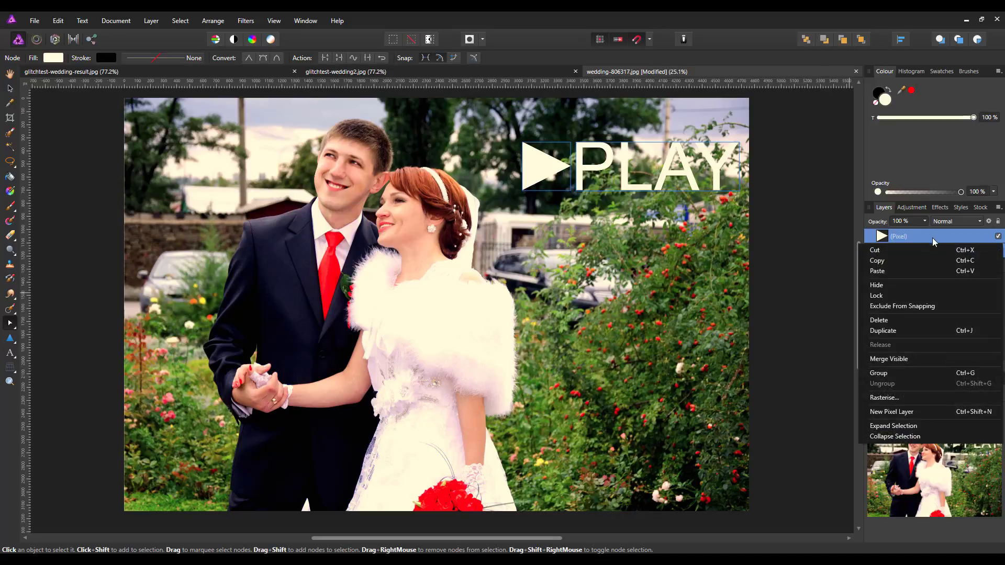
left_click(888, 374)
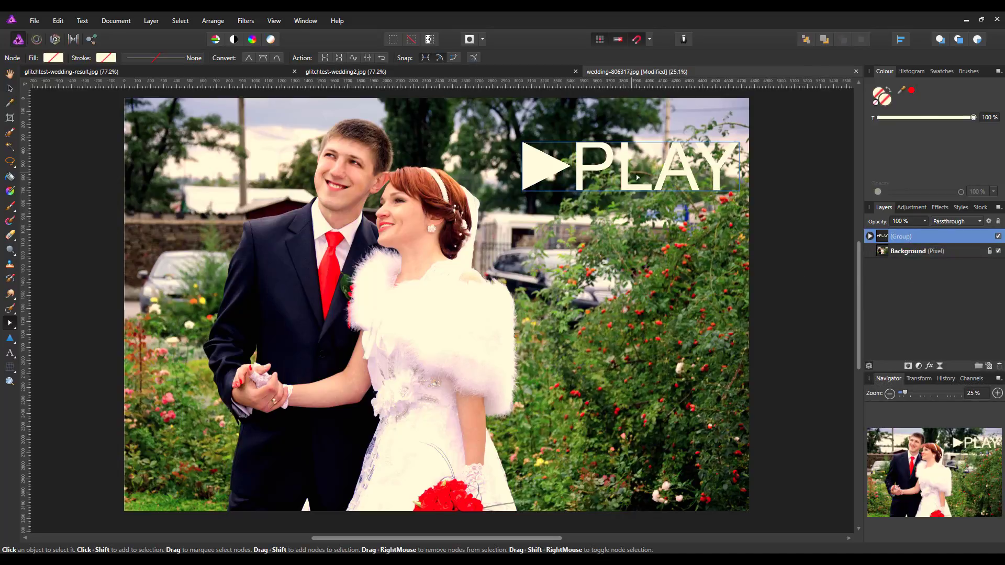
left_click(9, 88)
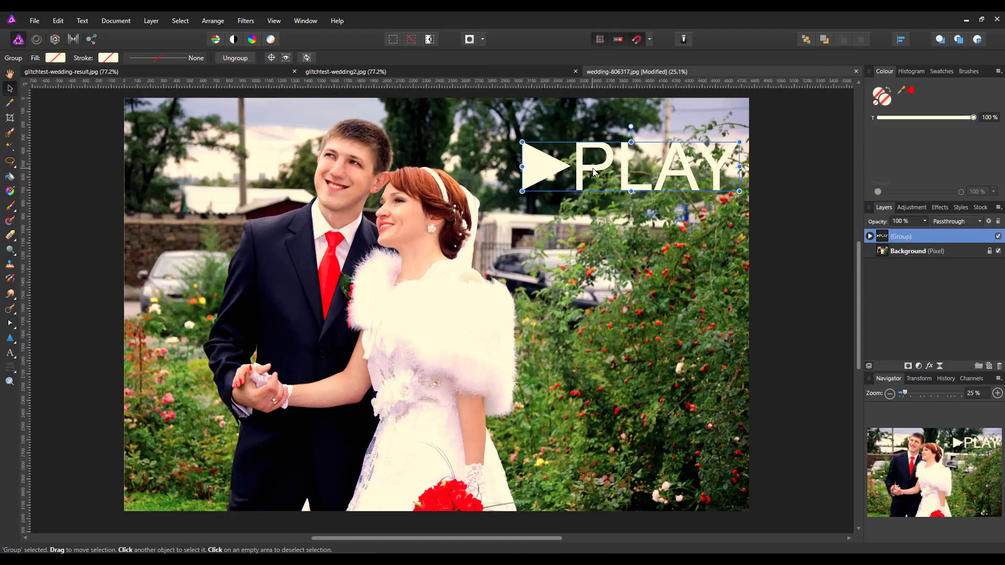
mouse_move(632, 177)
left_mouse_down()
mouse_move(641, 170)
mouse_move(630, 162)
mouse_move(633, 178)
left_mouse_up()
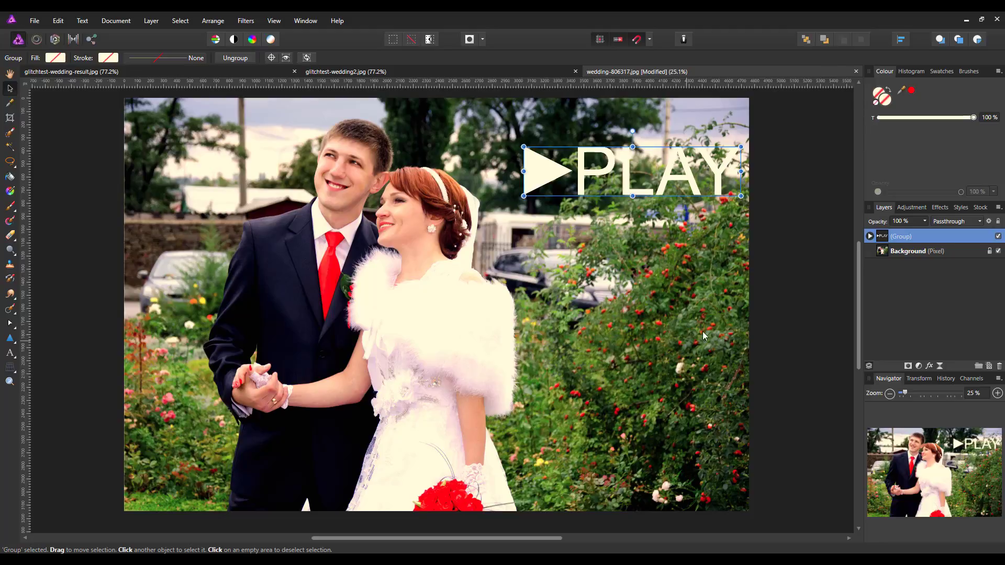
Merge the visible layers into a new pixel layer and duplicate that merged layer twice
right_click(932, 237)
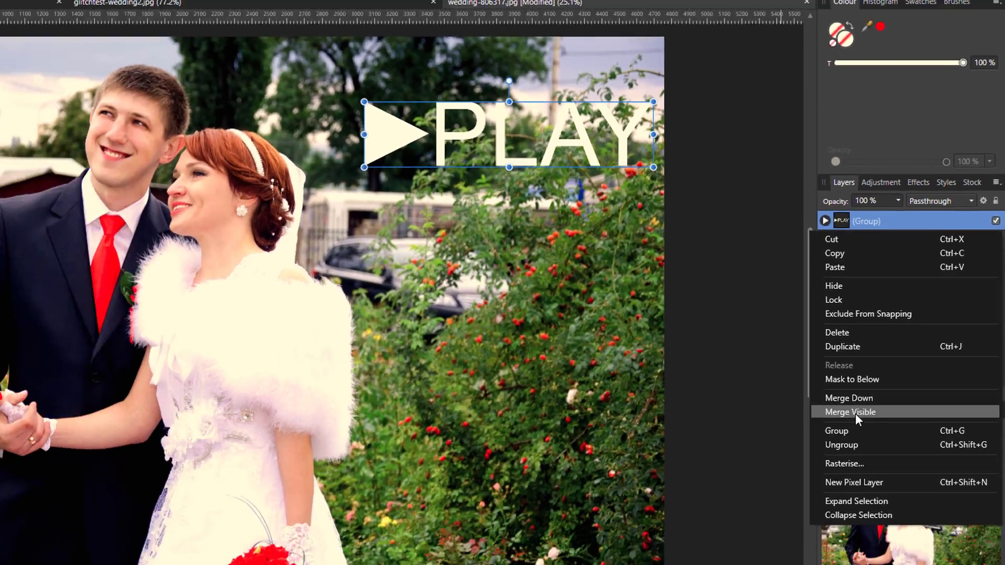
left_click(797, 453)
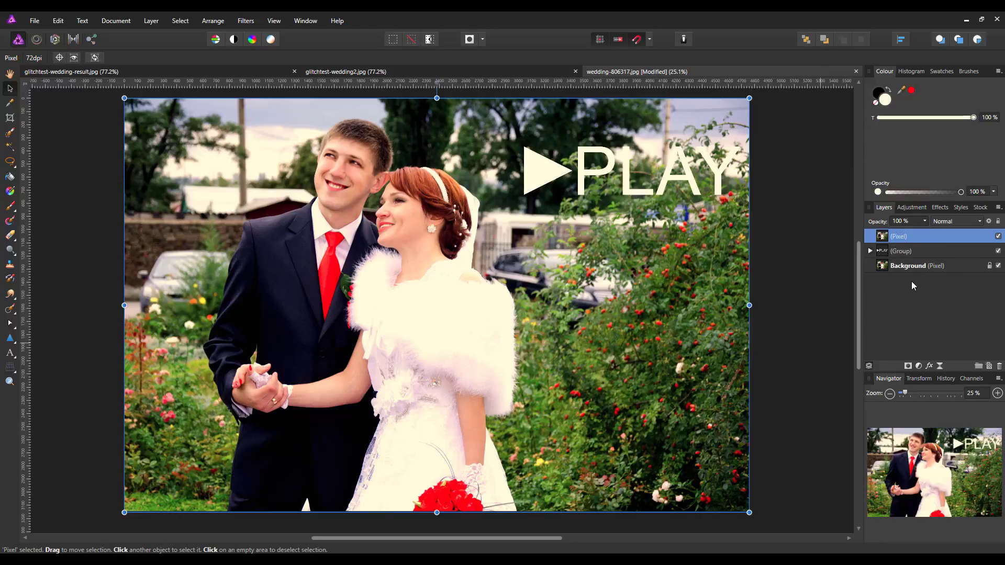
right_click(918, 234)
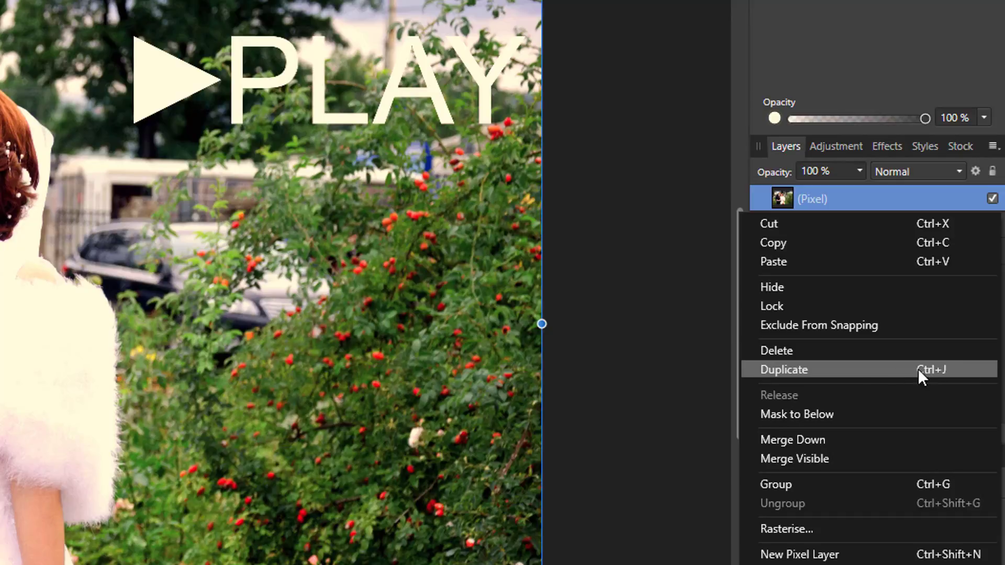
left_click(873, 369)
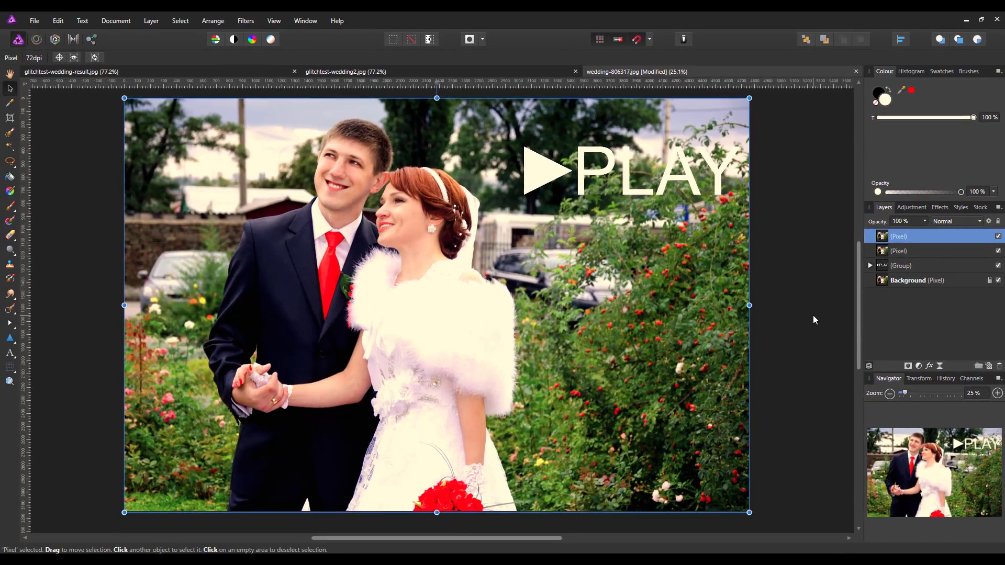
key("ctrl+j")
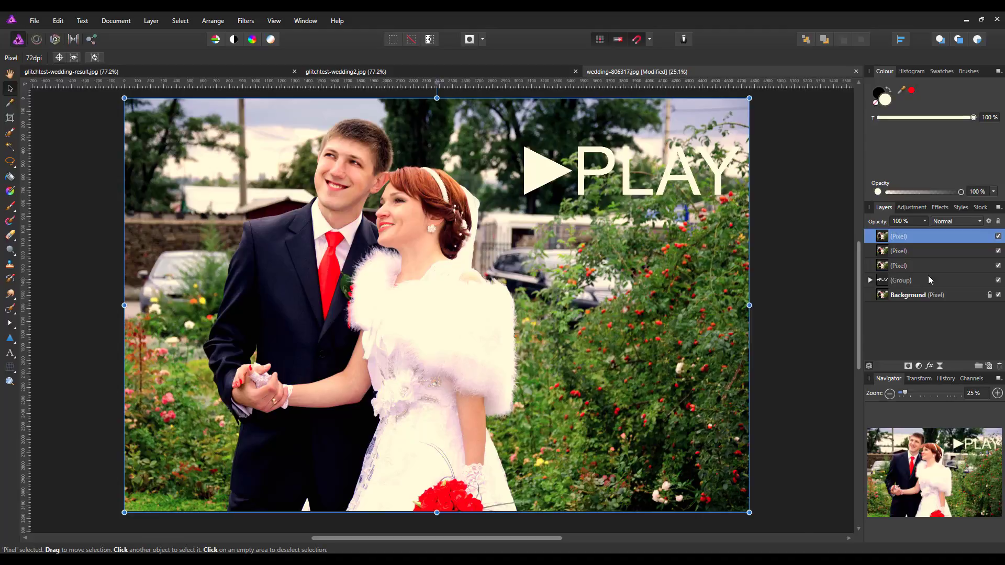
Hide the middle duplicate layer and clear the green and blue pixel channels of the top layer
left_click(998, 251)
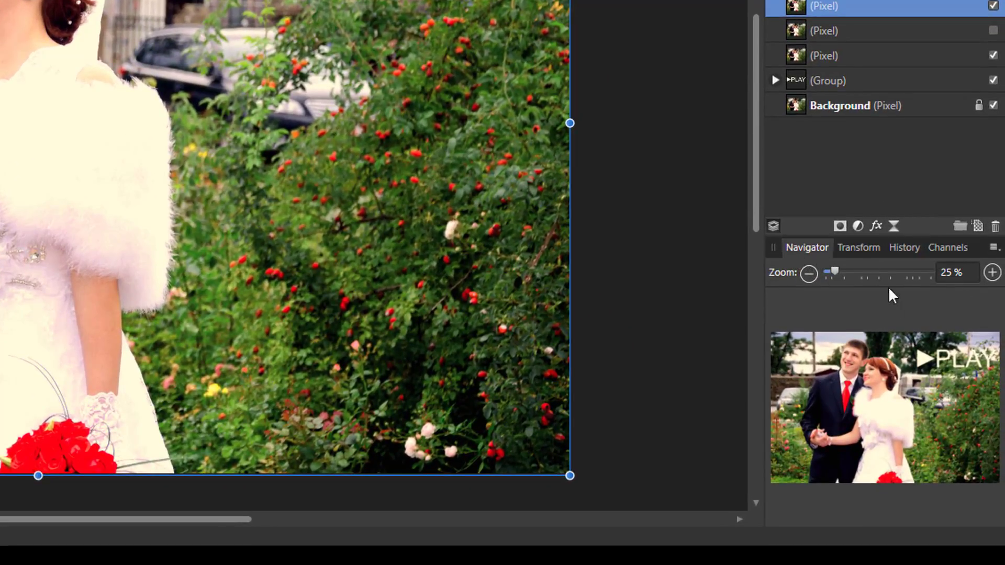
left_click(954, 246)
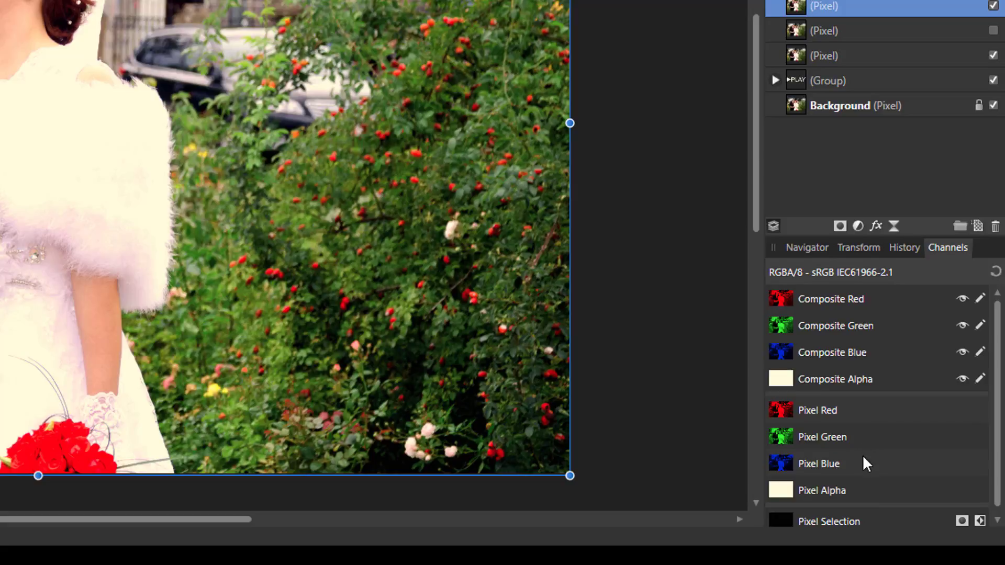
right_click(841, 436)
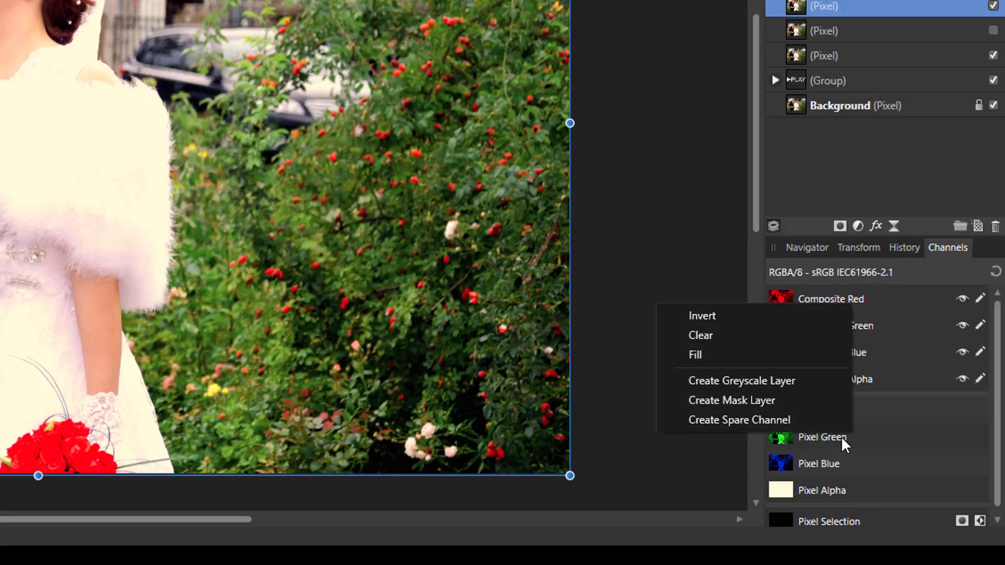
left_click(707, 340)
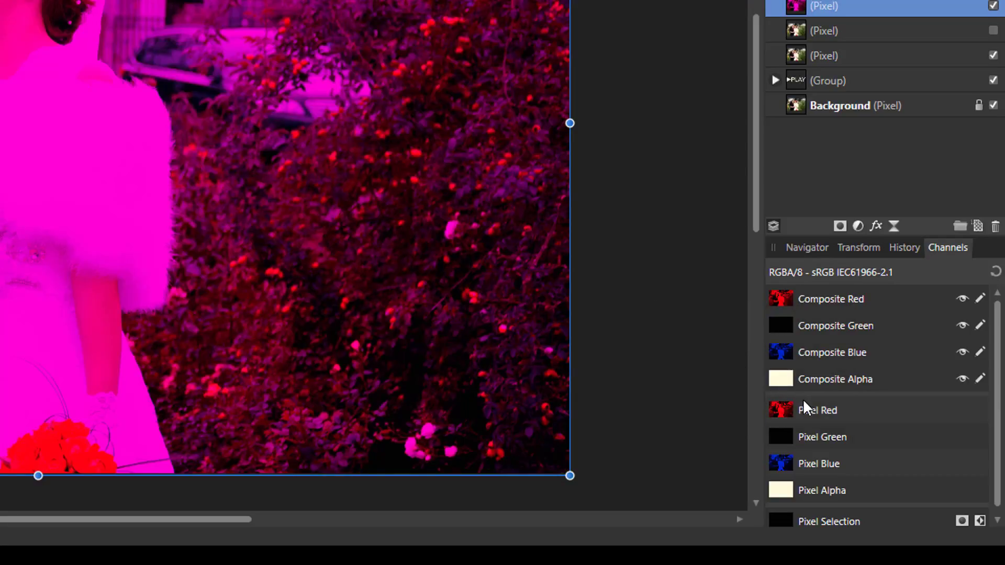
right_click(835, 461)
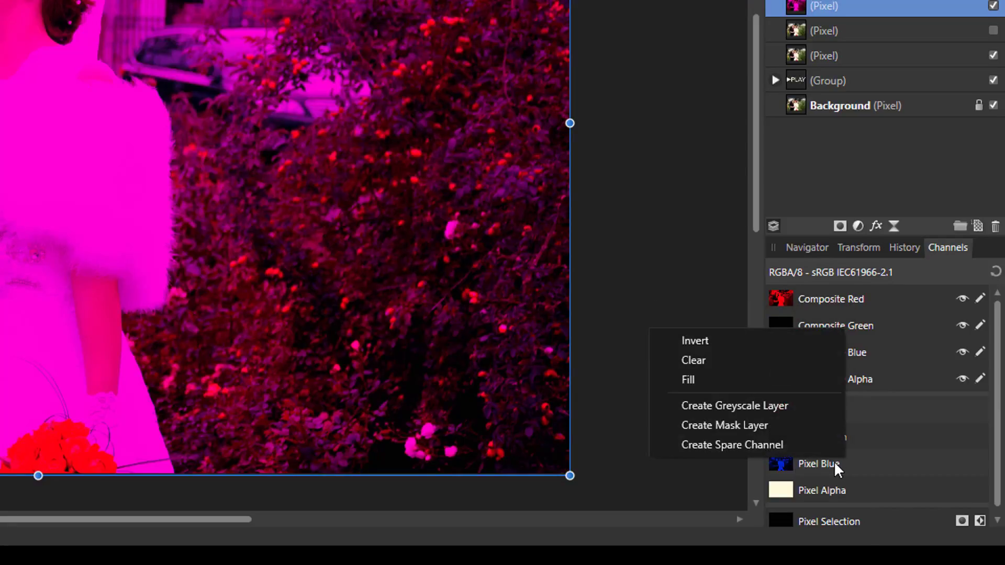
left_click(706, 361)
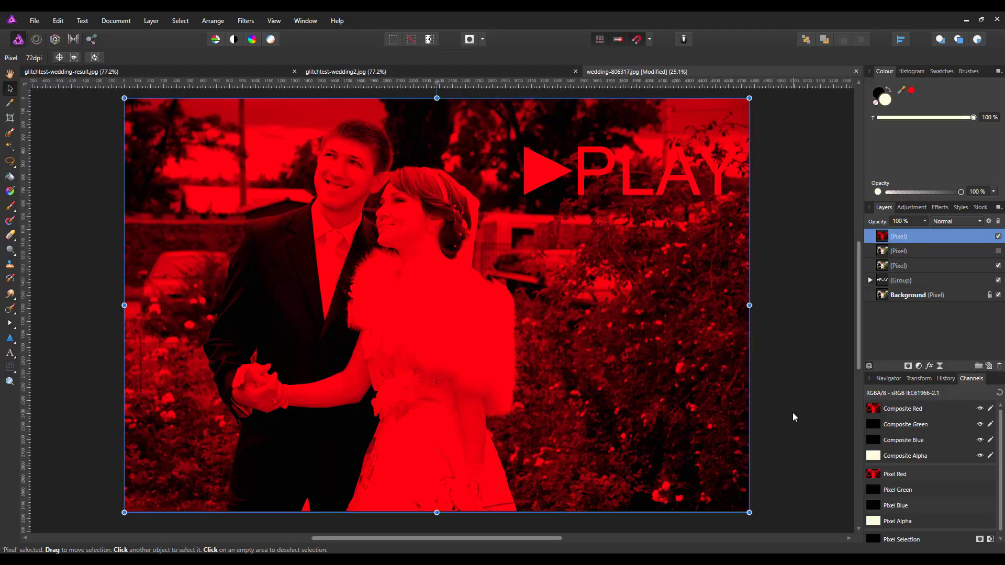
Nudge the red-only top layer slightly to the right so it is offset from the photo
key("shift+Right")
key("Right")
key("Right")
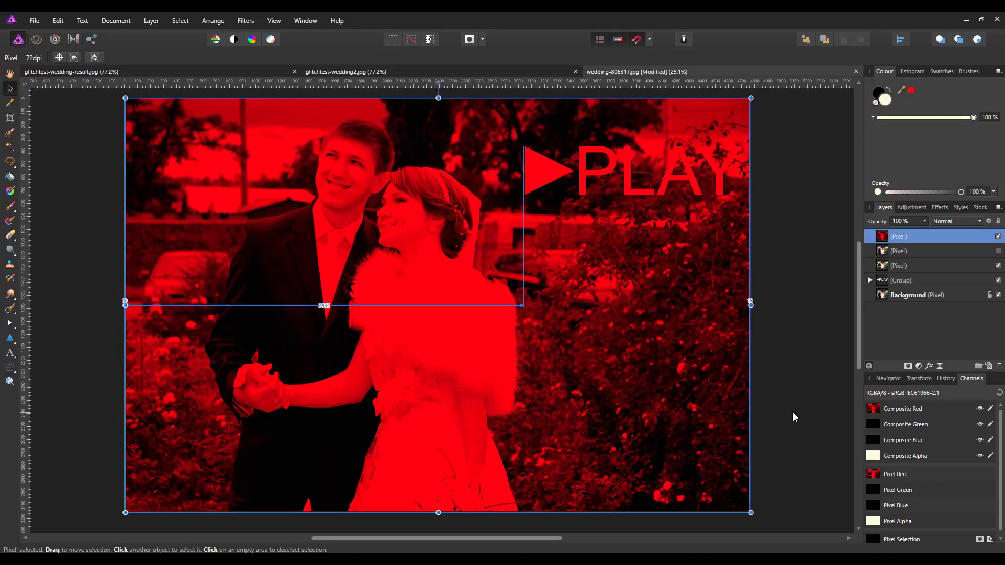
key("Right")
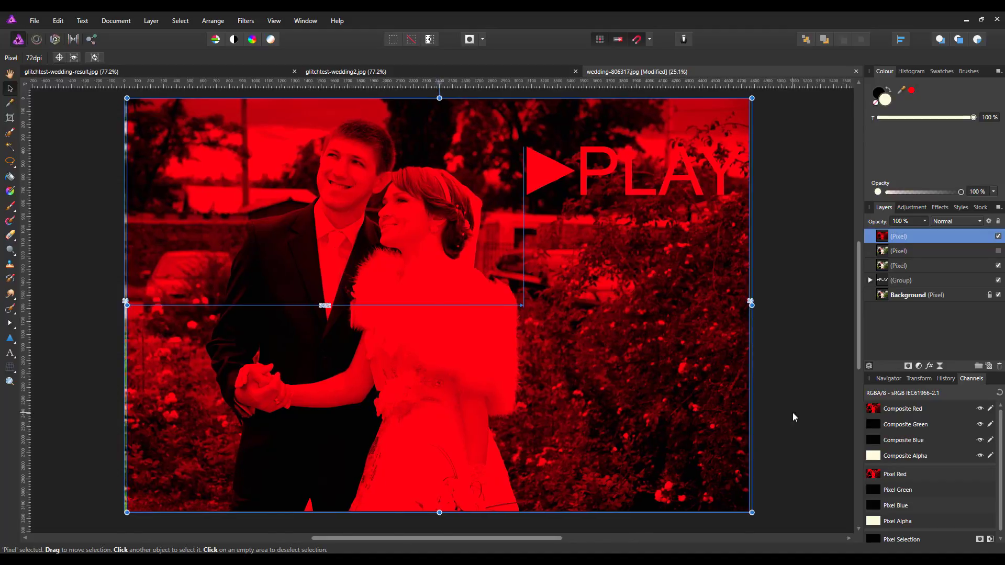
key("Right")
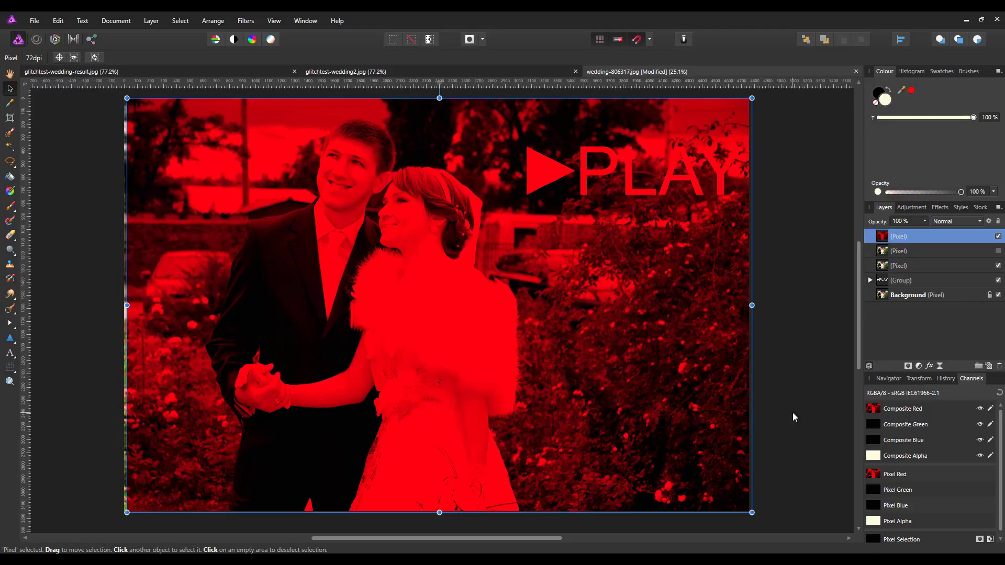
key("shift+Right")
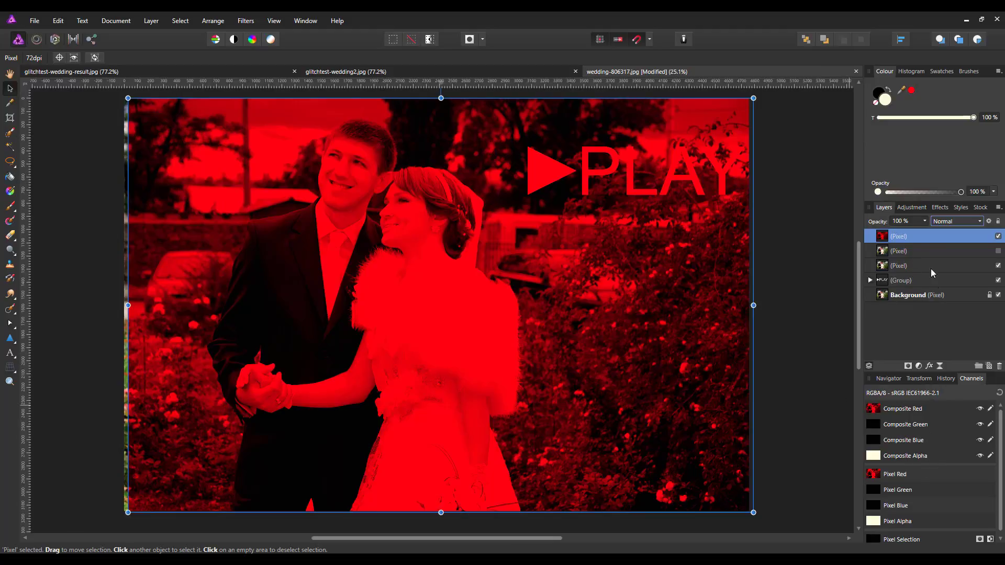
Set the red layer's blend mode to Lighten
double_click(963, 237)
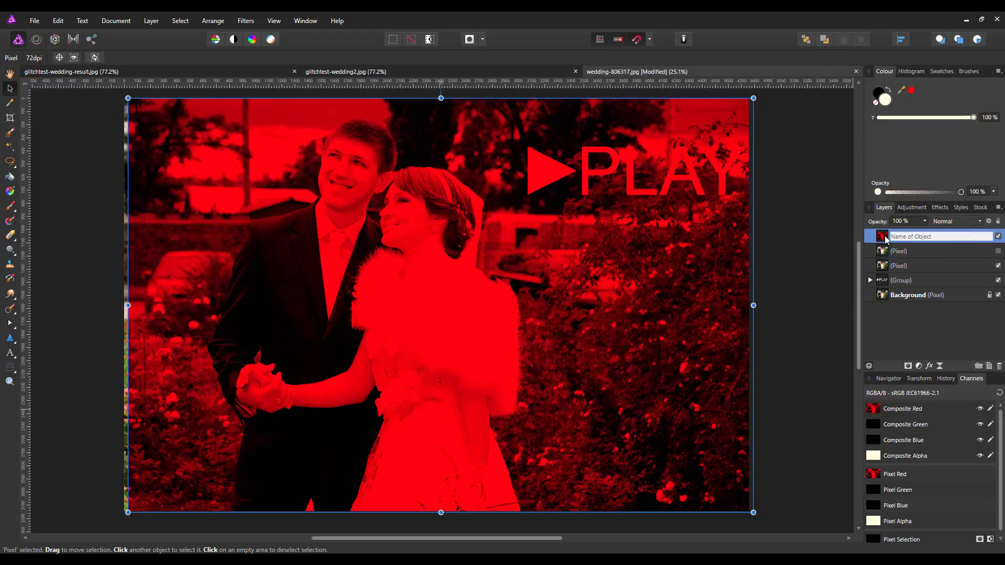
key("Escape")
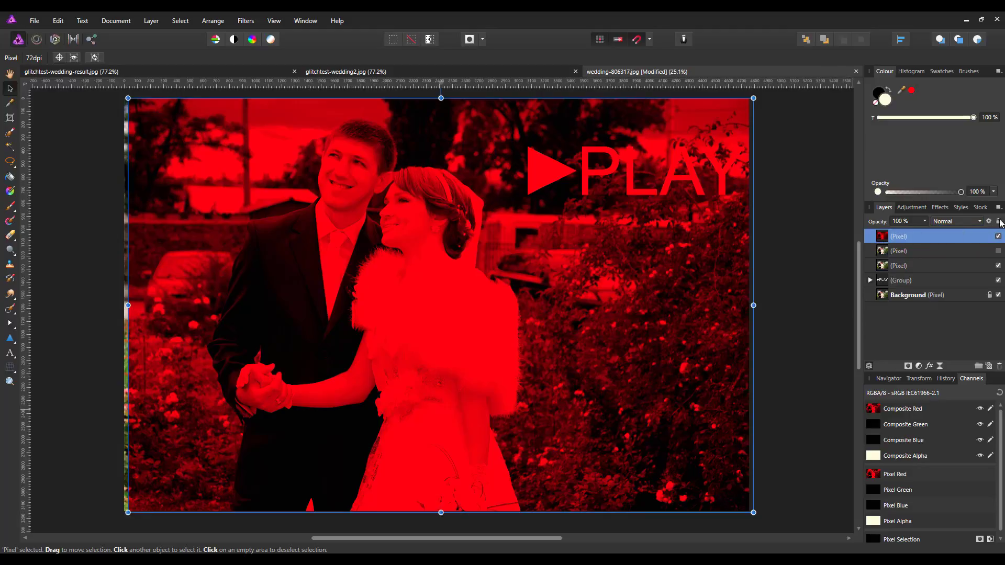
left_click(976, 224)
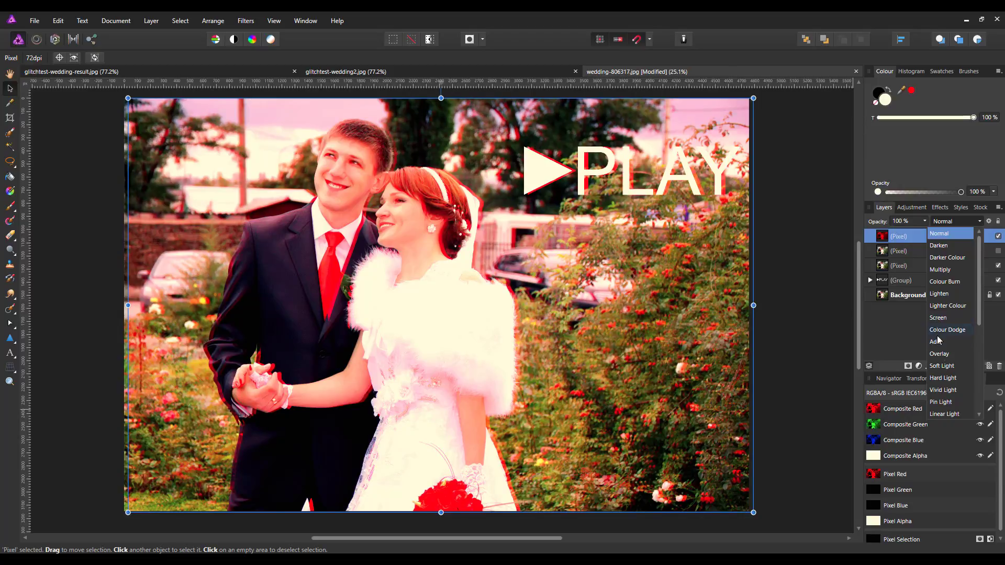
scroll(948, 361, "down", 1)
scroll(951, 385, "down", 1)
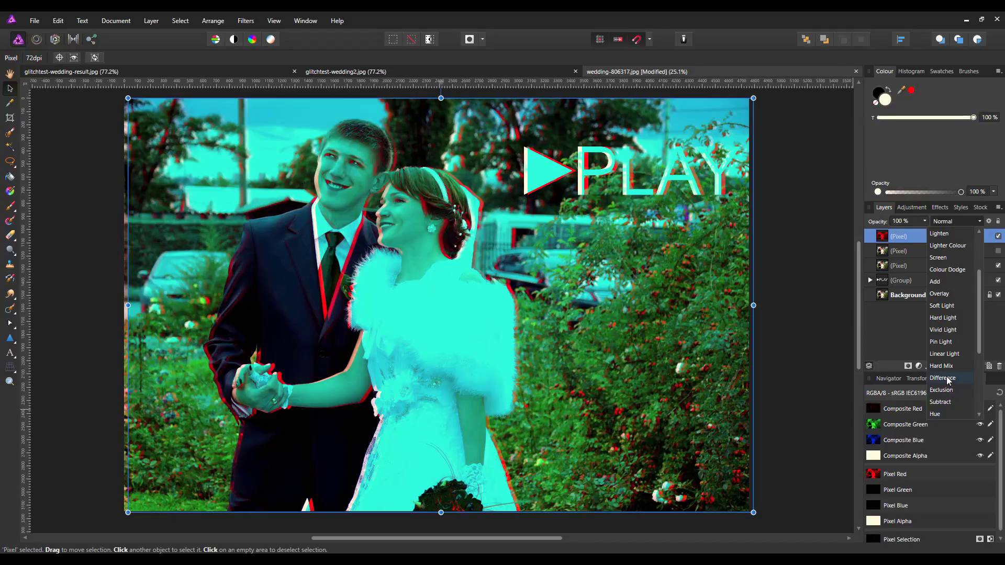
scroll(948, 381, "up", 3)
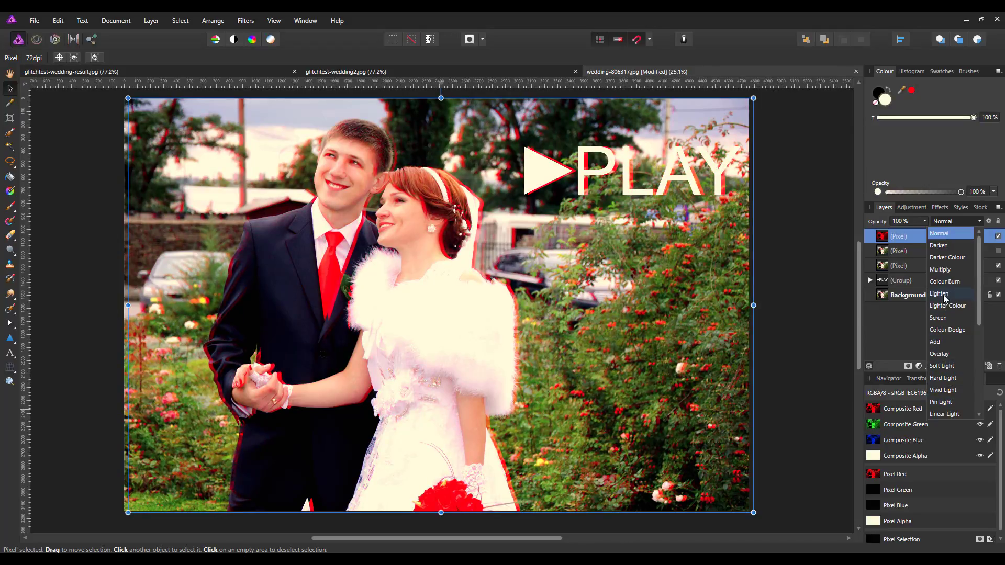
left_click(940, 294)
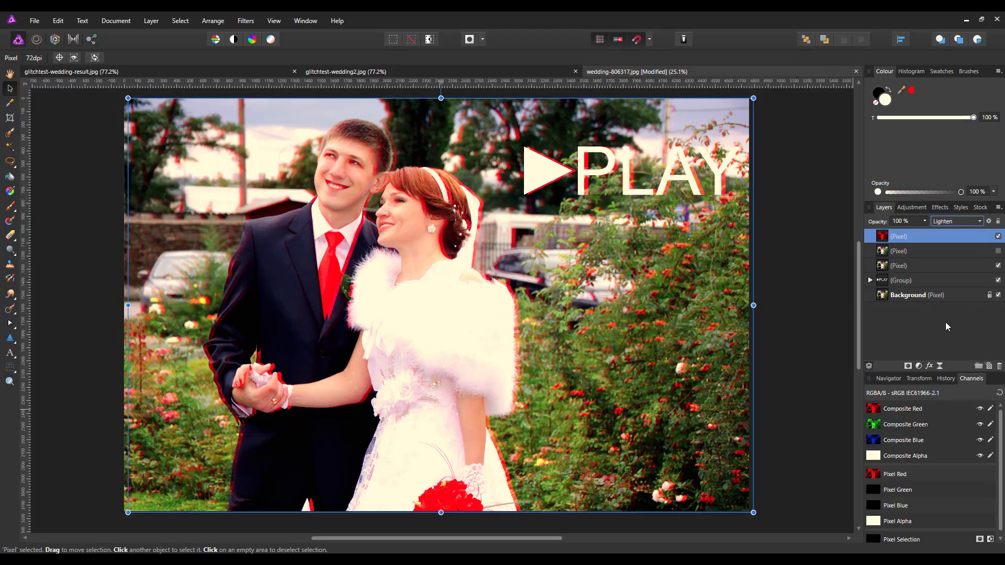
Reduce the red layer's opacity to 50%
left_click(924, 221)
left_click_drag(927, 233, 910, 234)
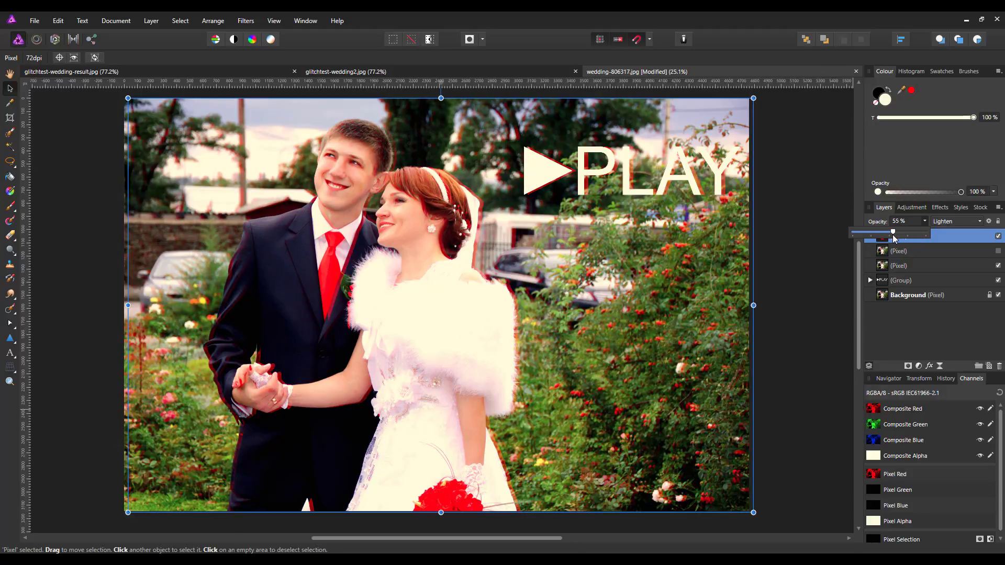
left_click_drag(892, 235, 891, 239)
left_click(859, 317)
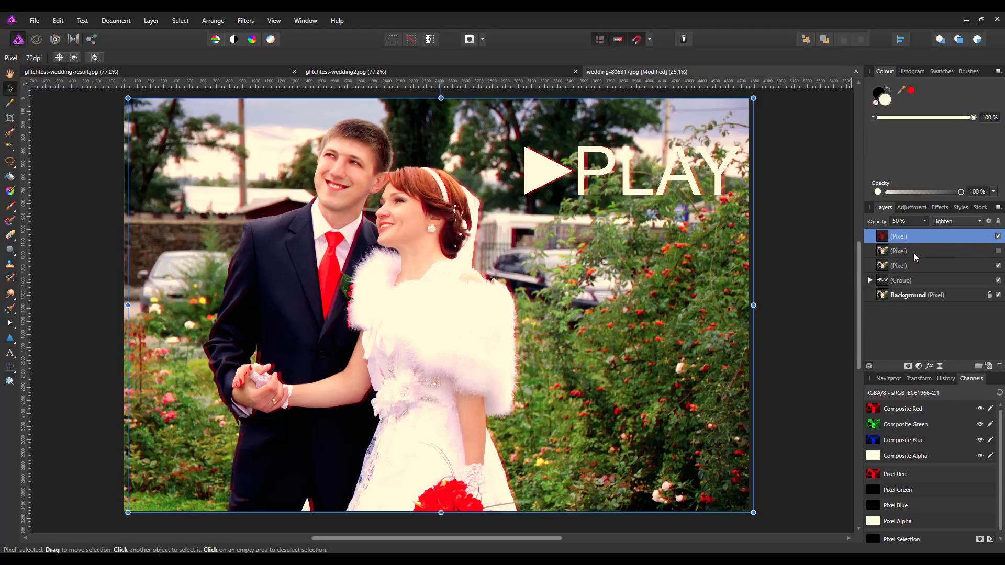
Show the hidden middle duplicate layer and clear its red and green pixel channels
left_click(942, 251)
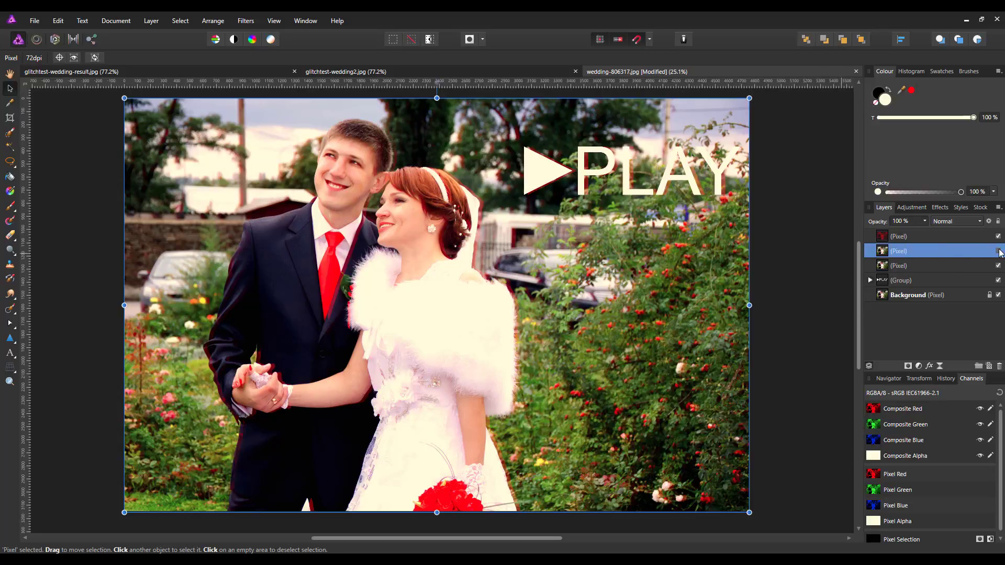
left_click(998, 251)
right_click(901, 478)
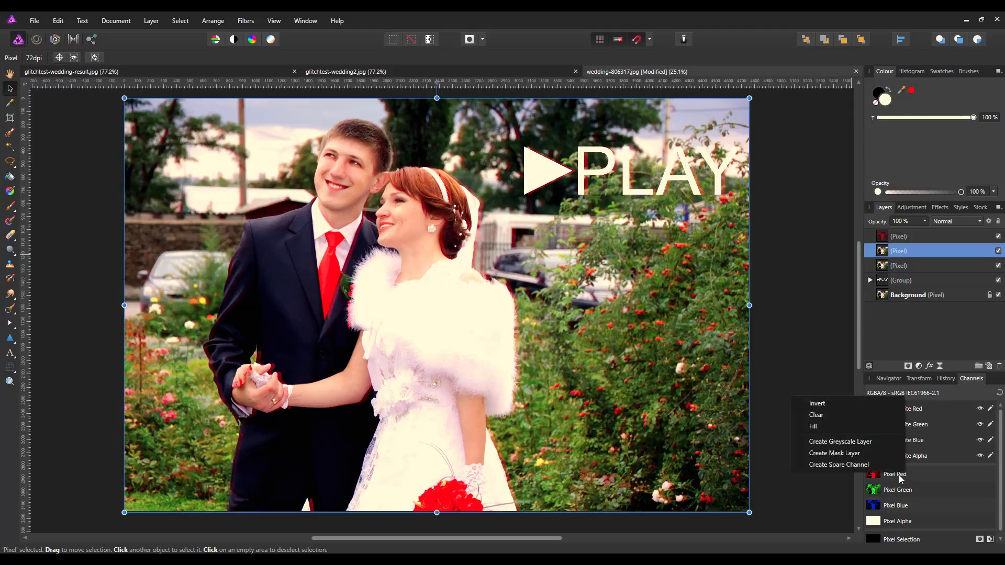
left_click(817, 414)
right_click(901, 491)
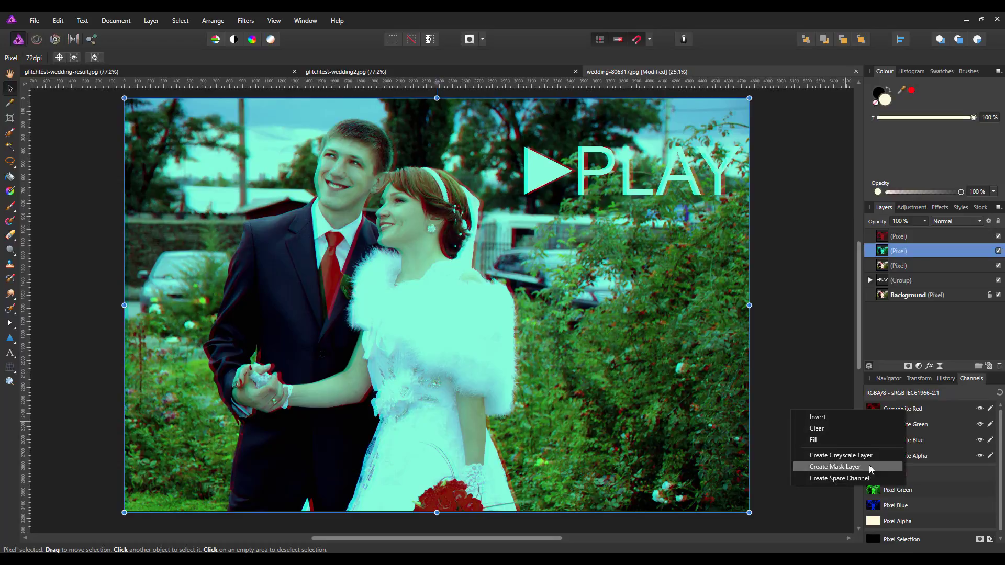
left_click(825, 430)
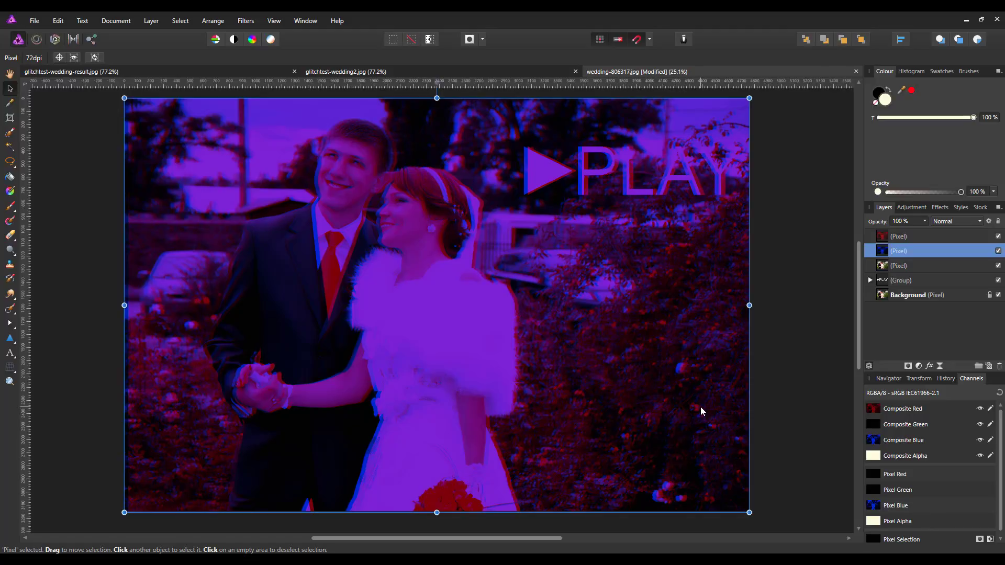
Nudge the blue-only layer slightly to the left, opposite to the red layer's offset
key("shift+Left")
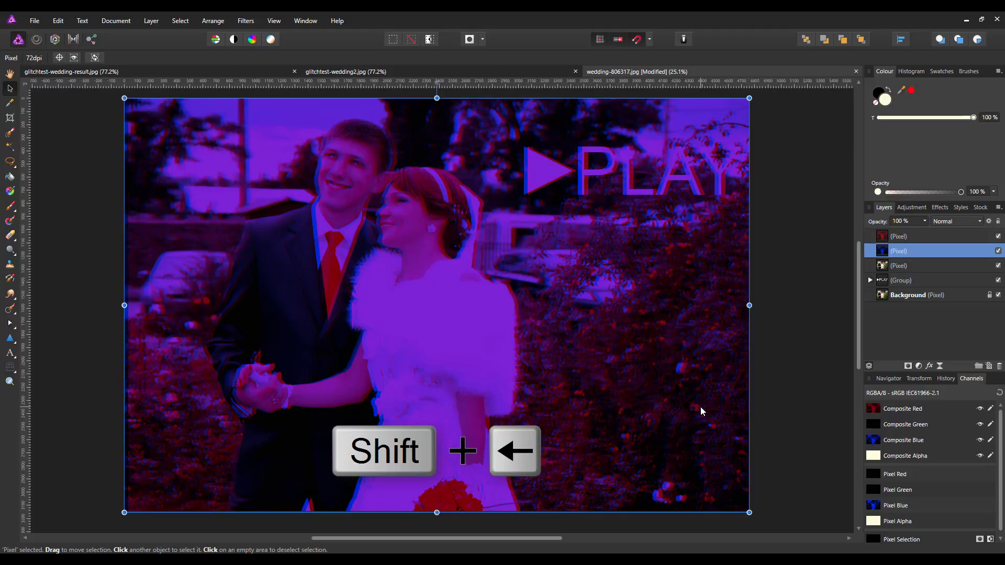
key("shift+Left")
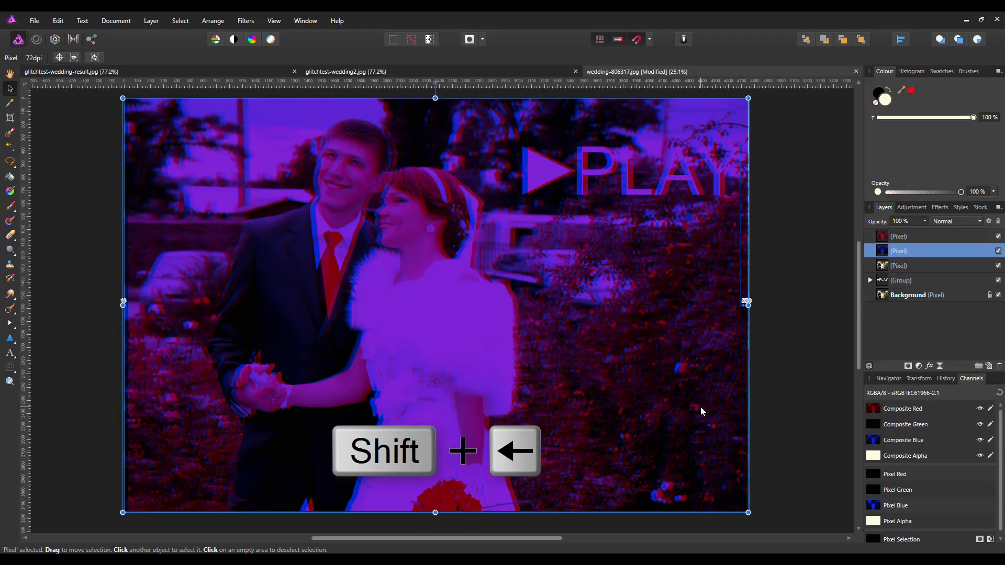
key("shift+Left")
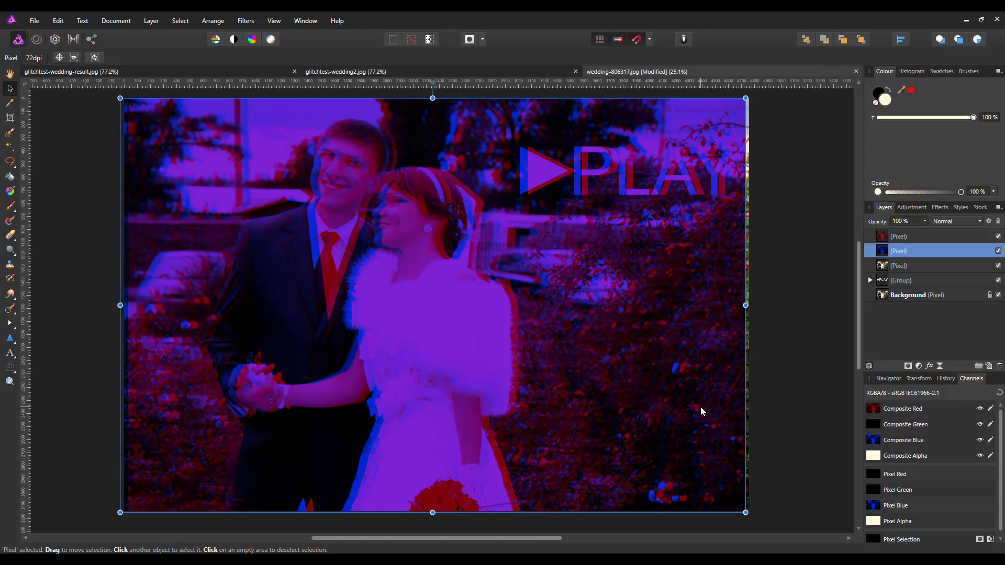
Set the blue layer's blend mode to Lighten and its opacity to 50%
left_click(981, 222)
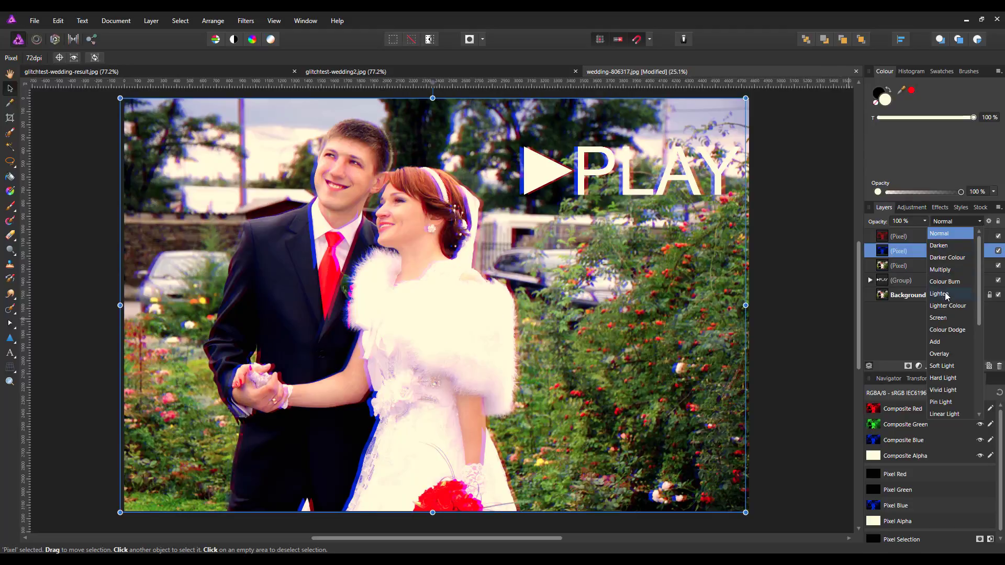
left_click(945, 294)
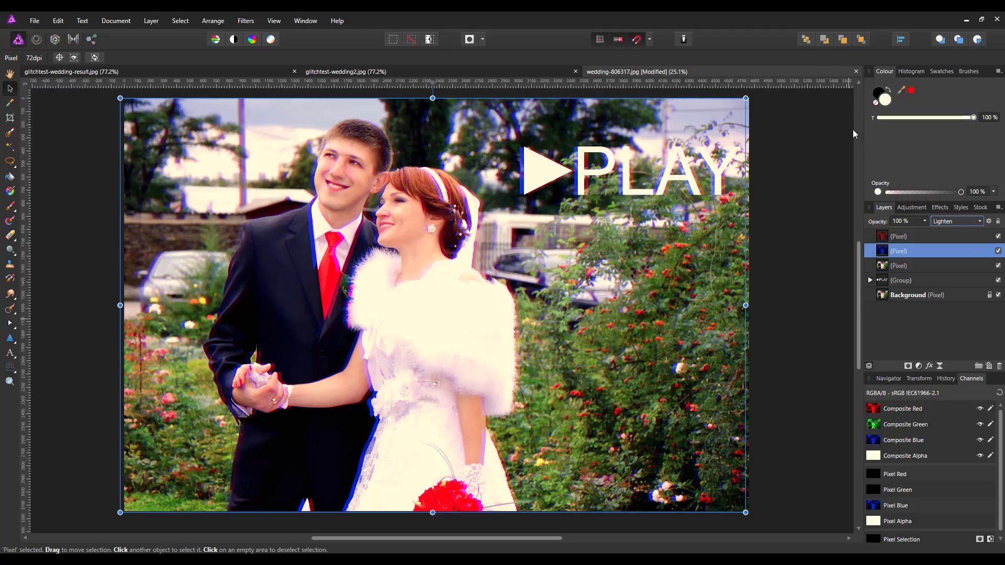
left_click(923, 222)
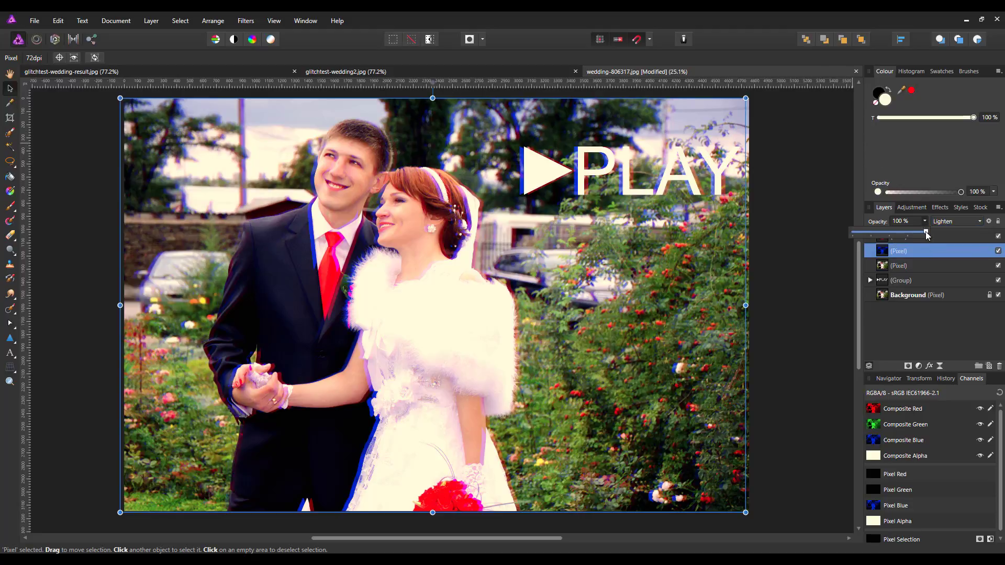
left_click_drag(927, 232, 884, 231)
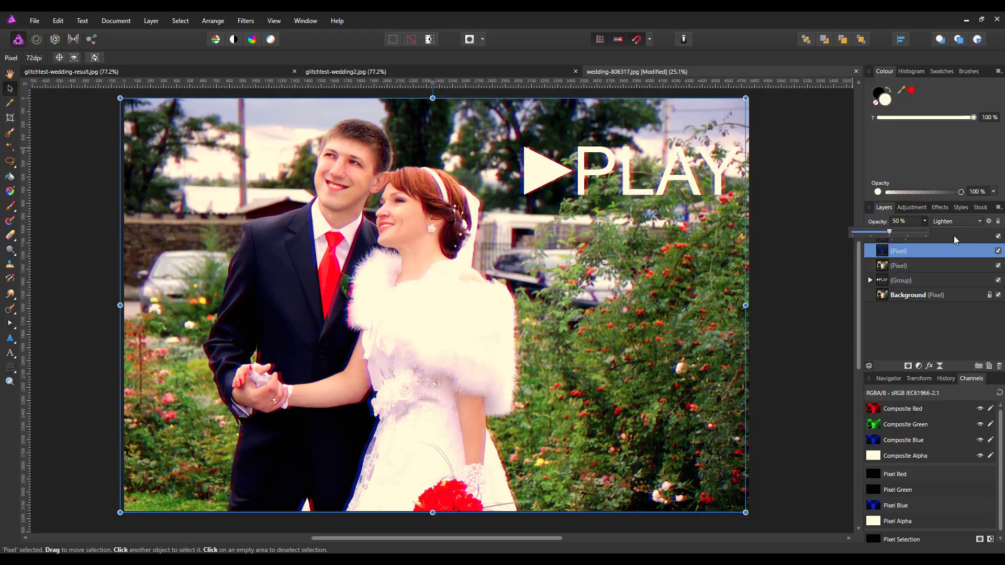
left_click(858, 278)
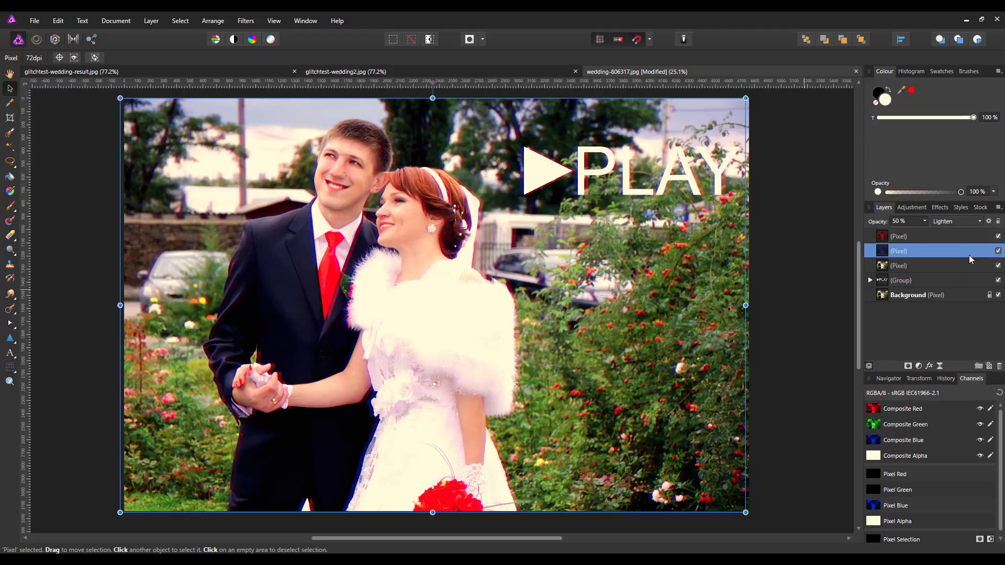
Merge all visible layers into a new pixel layer above the red layer
left_click(965, 237)
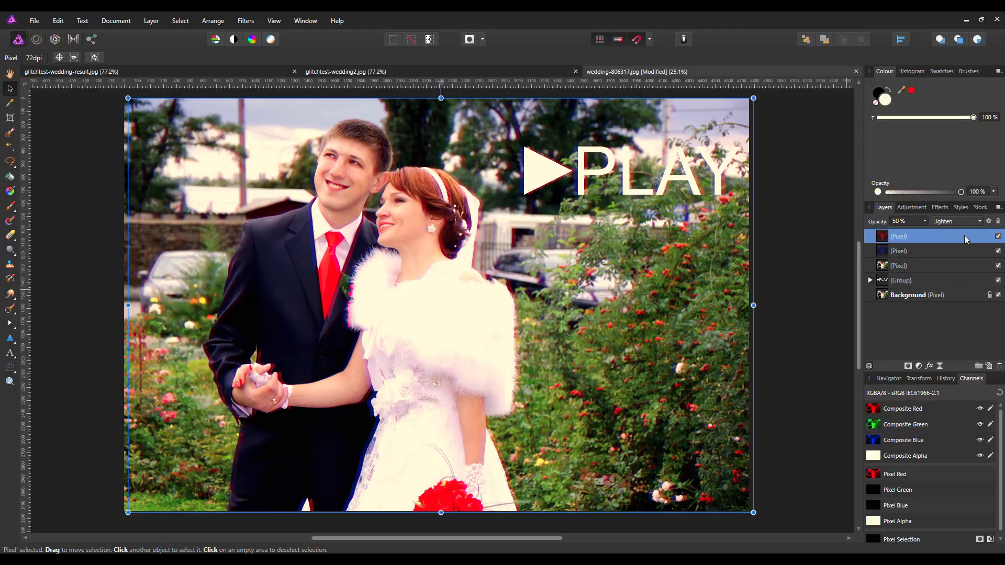
right_click(929, 236)
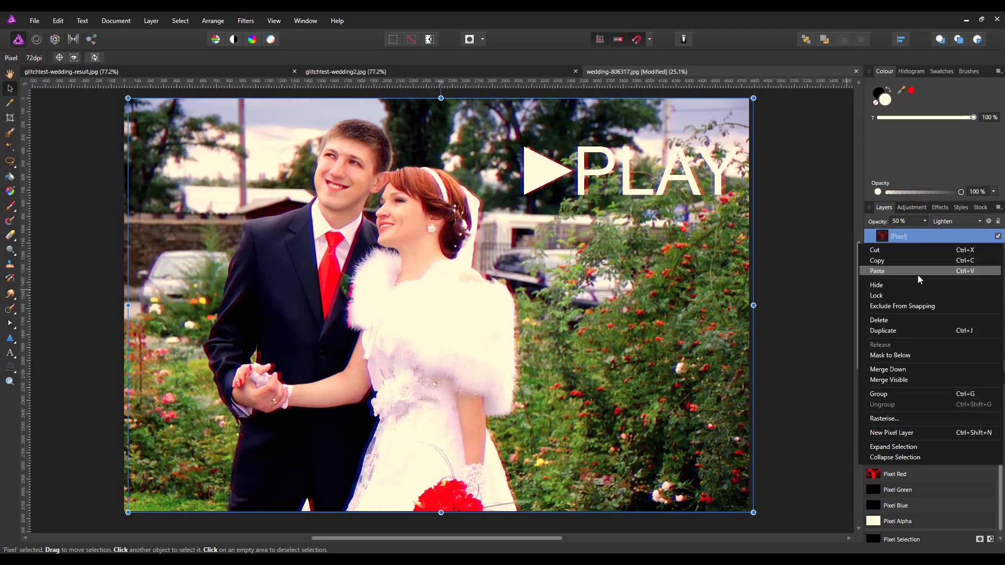
left_click(905, 380)
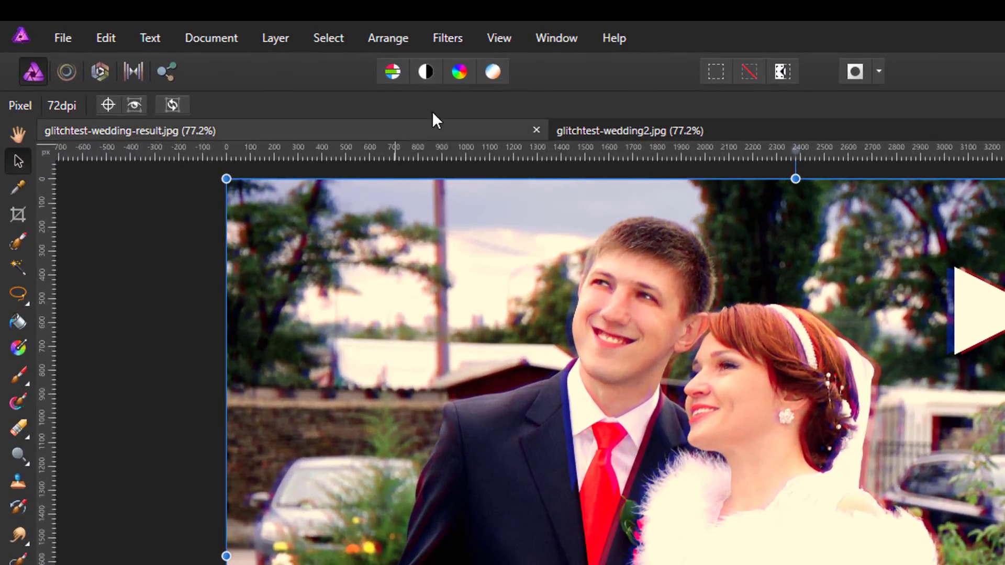
Start a Halftone filter on the merged pixel layer and set its screen type to Line
left_click(450, 42)
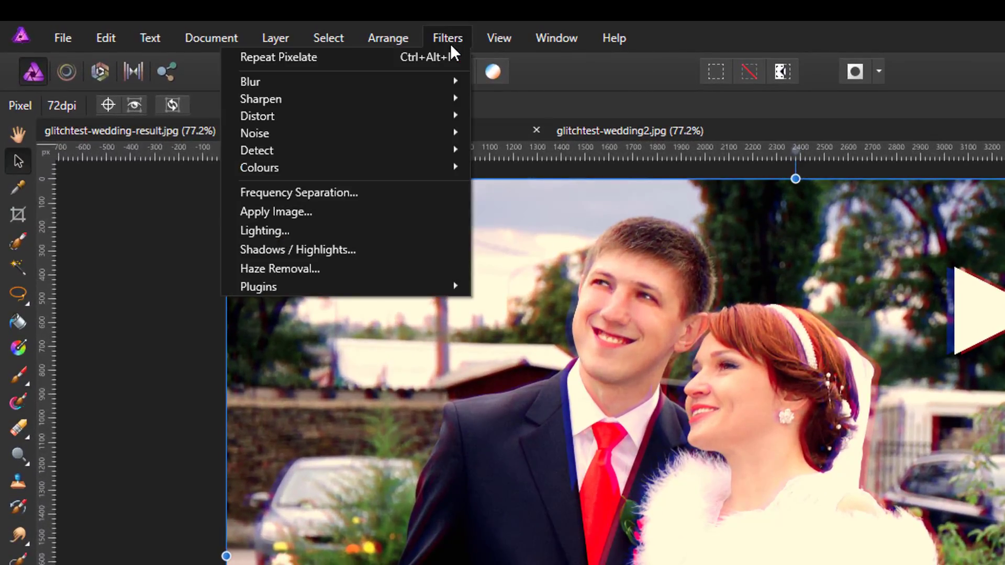
mouse_move(363, 173)
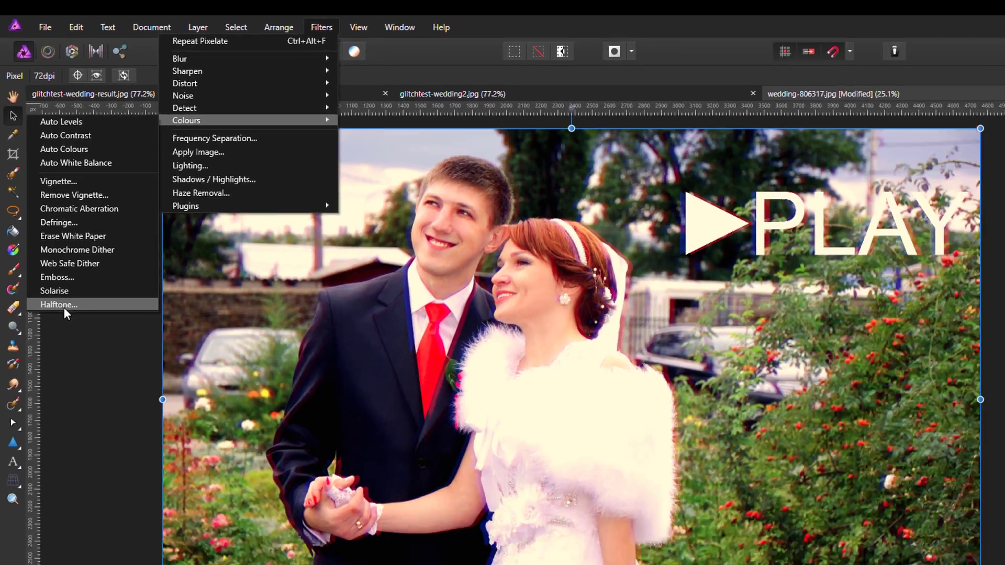
left_click(83, 424)
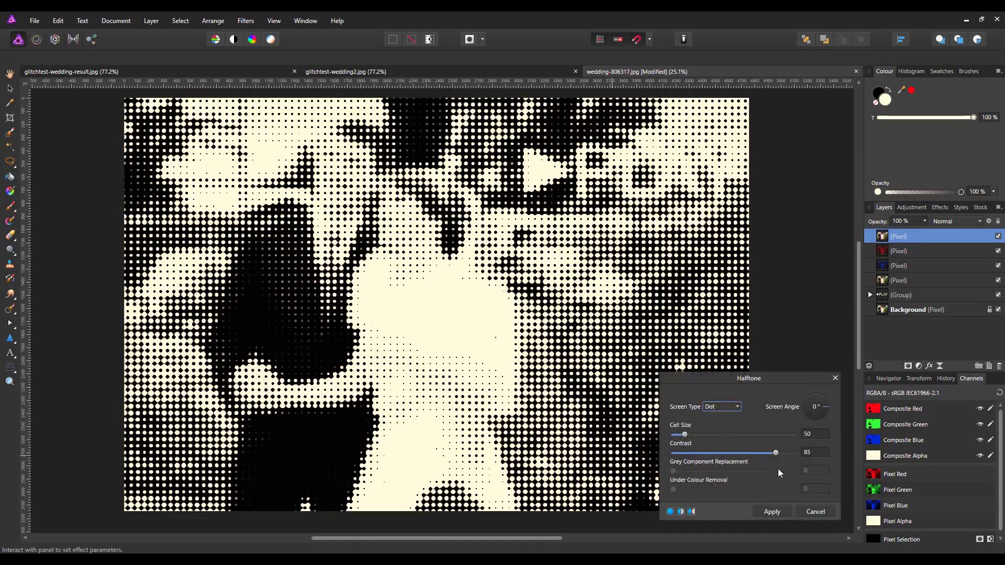
left_click_drag(784, 384, 776, 329)
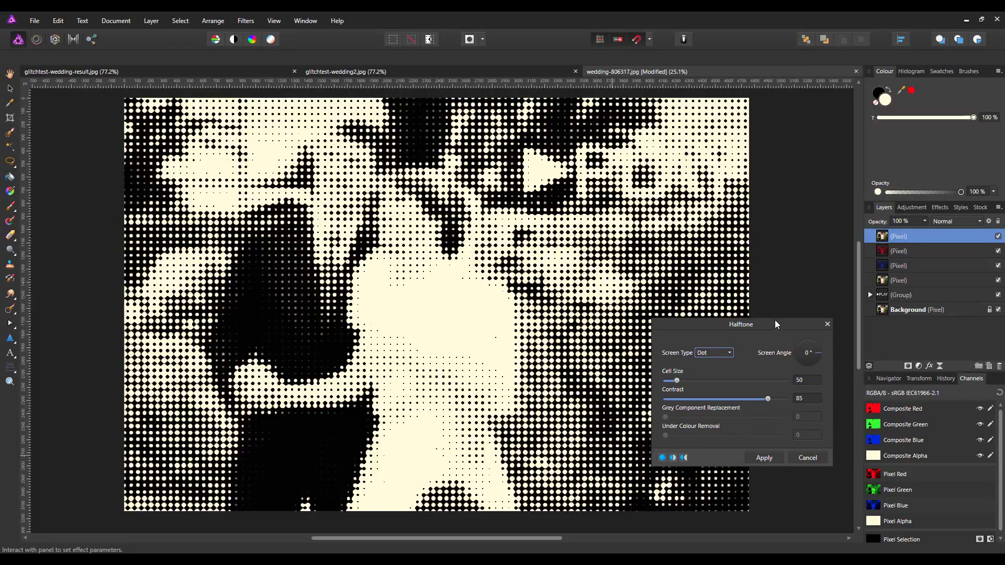
left_click(731, 355)
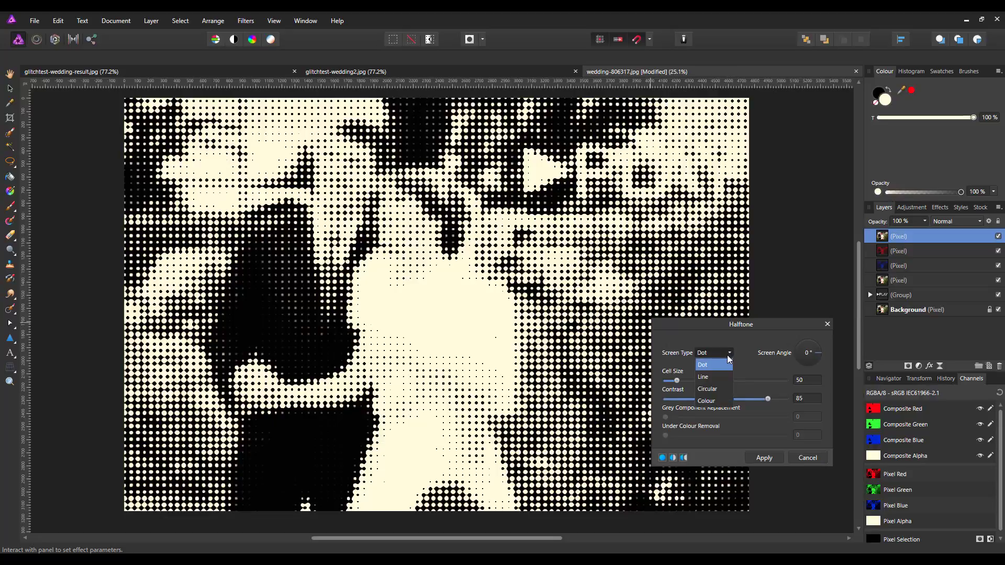
left_click(706, 381)
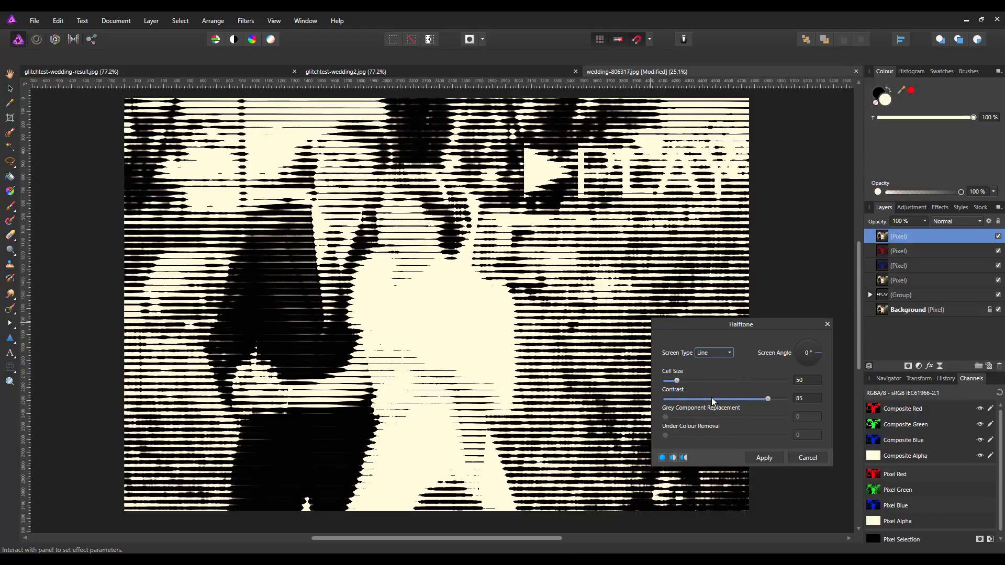
Set the halftone's cell size to 15 and contrast to 38, and apply the filter
left_click(803, 381)
type("15")
left_click(800, 400)
type("3")
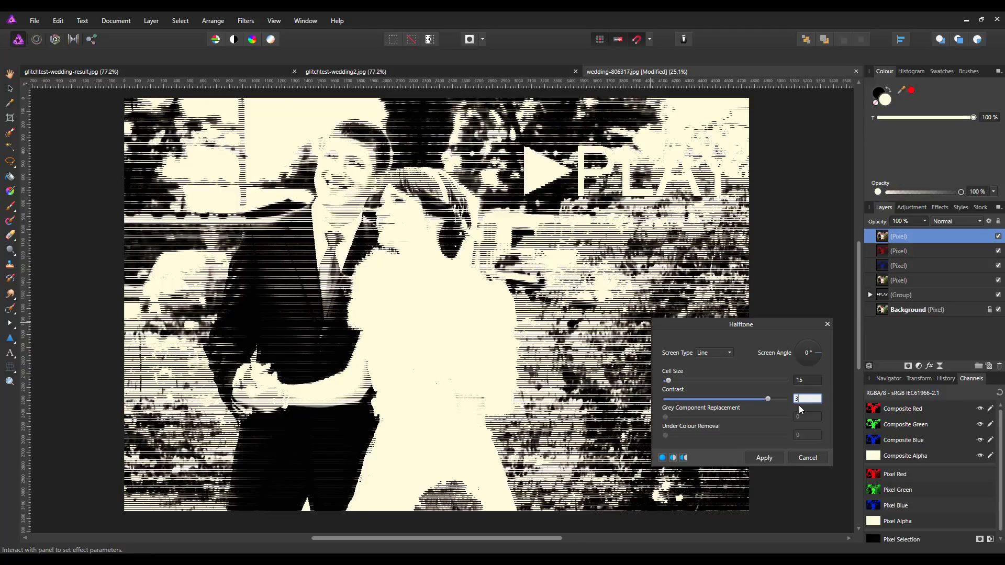
type("8")
key("Return")
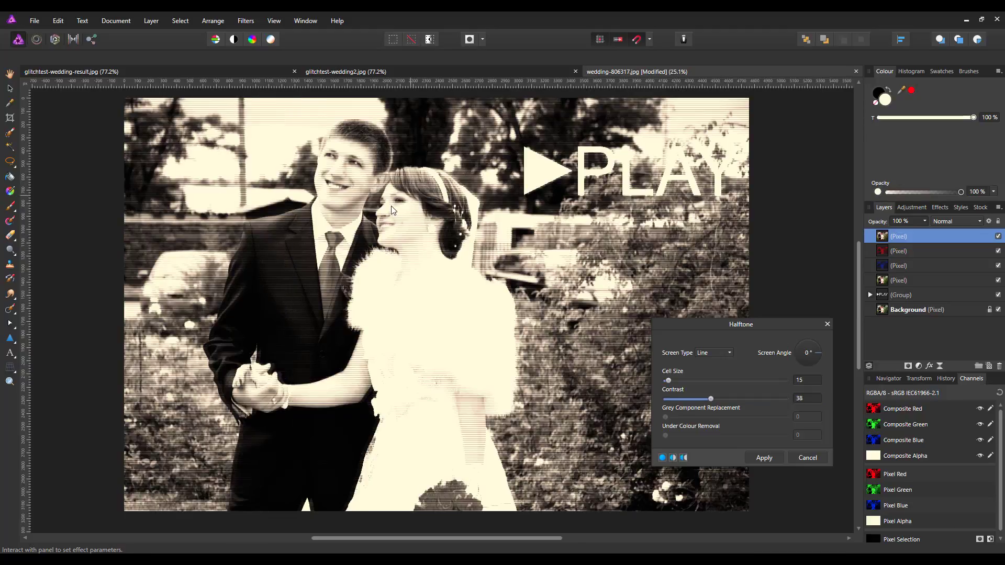
left_click(768, 459)
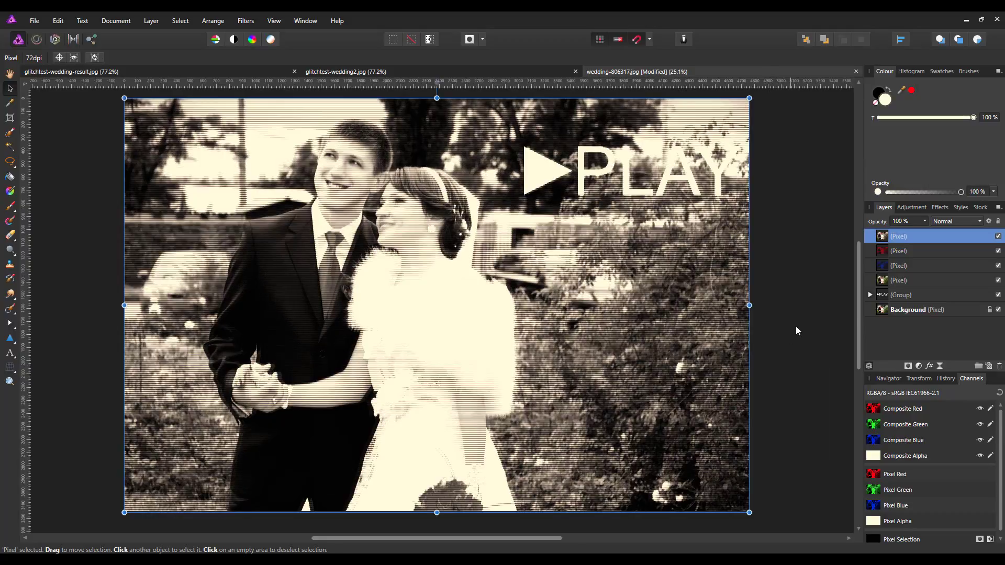
Set the halftone layer's blend mode to Luminosity and its opacity to 81%
left_click(980, 221)
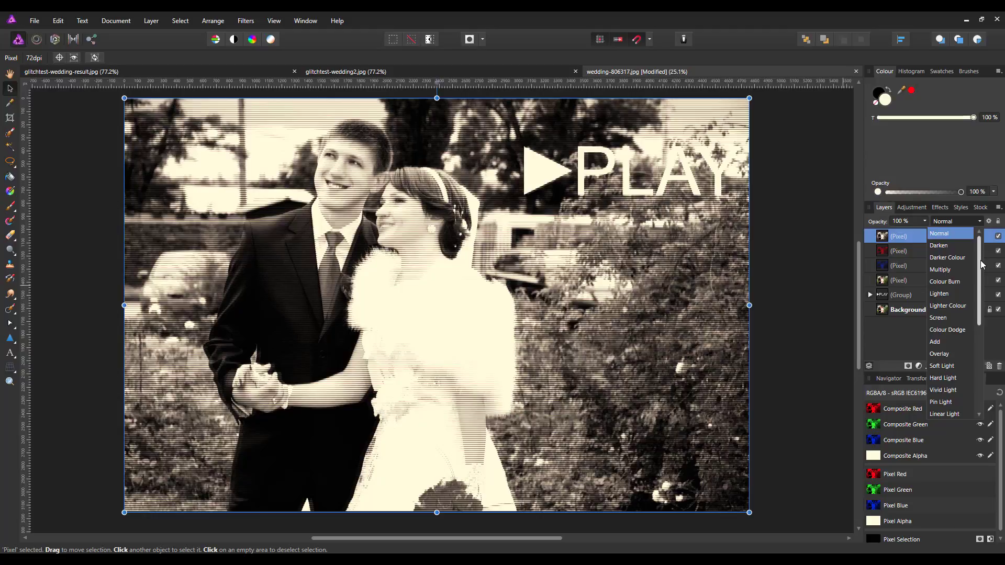
scroll(983, 262, "down", 5)
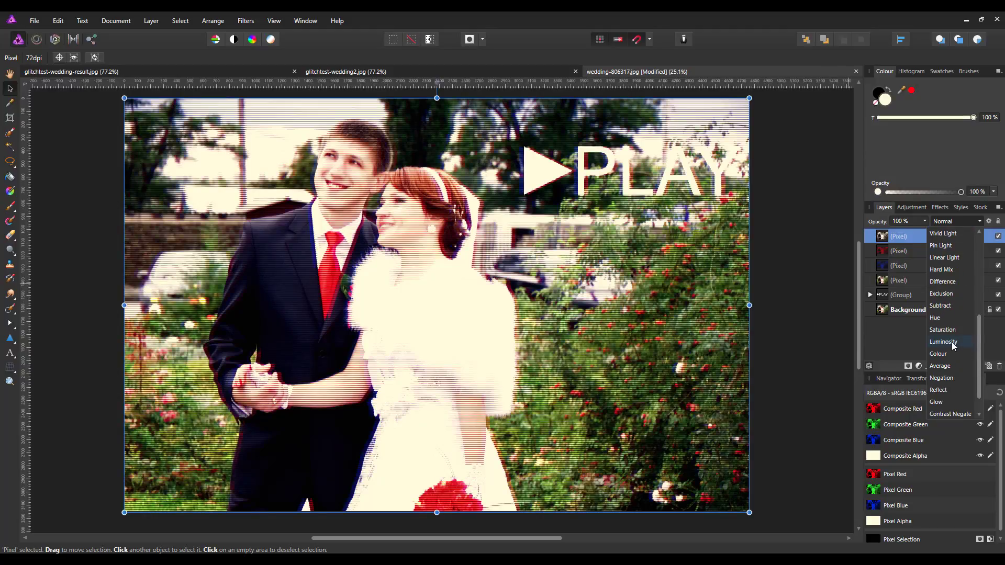
left_click(954, 345)
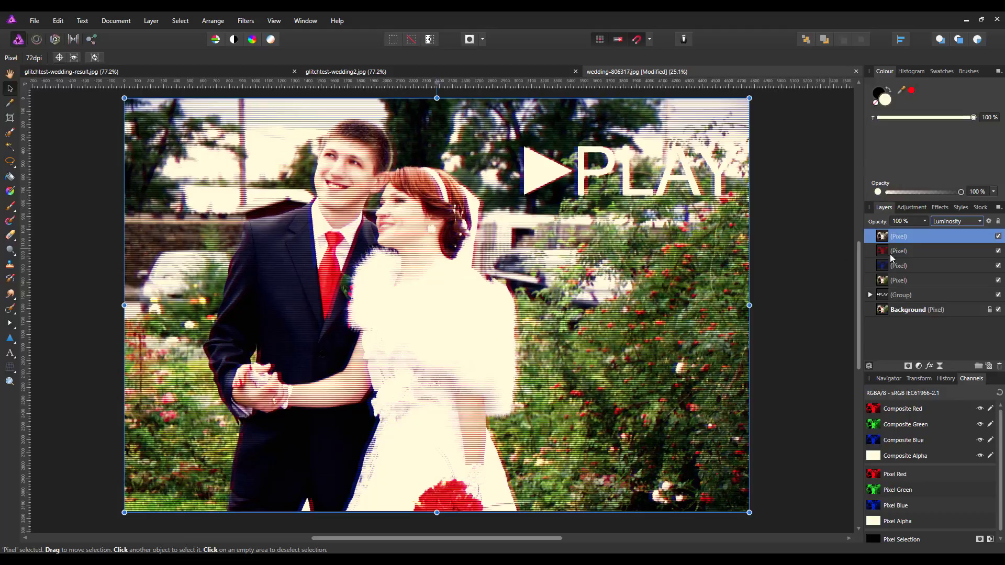
left_click(925, 221)
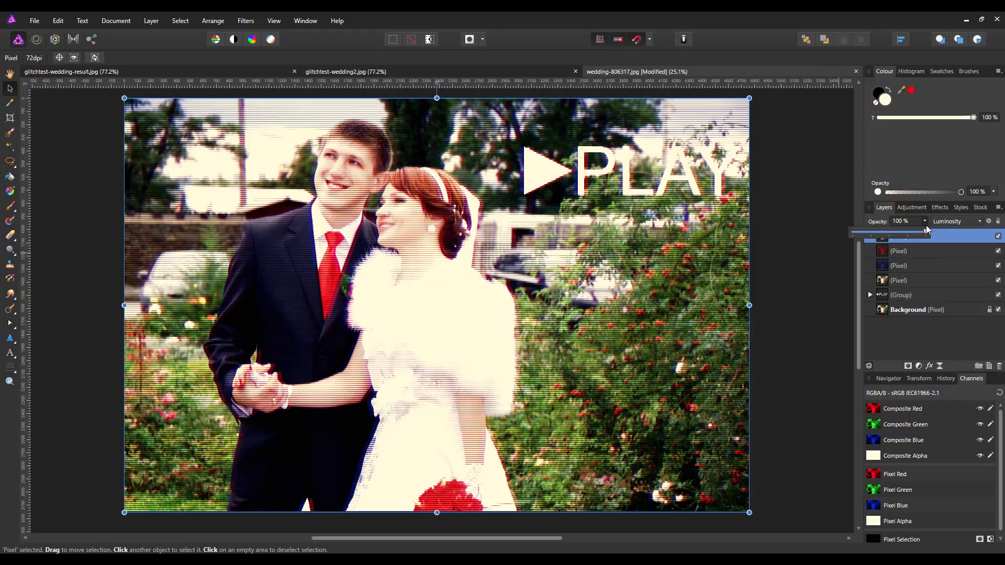
mouse_move(912, 234)
left_mouse_down()
mouse_move(878, 234)
mouse_move(919, 233)
mouse_move(882, 233)
mouse_move(907, 234)
left_mouse_up()
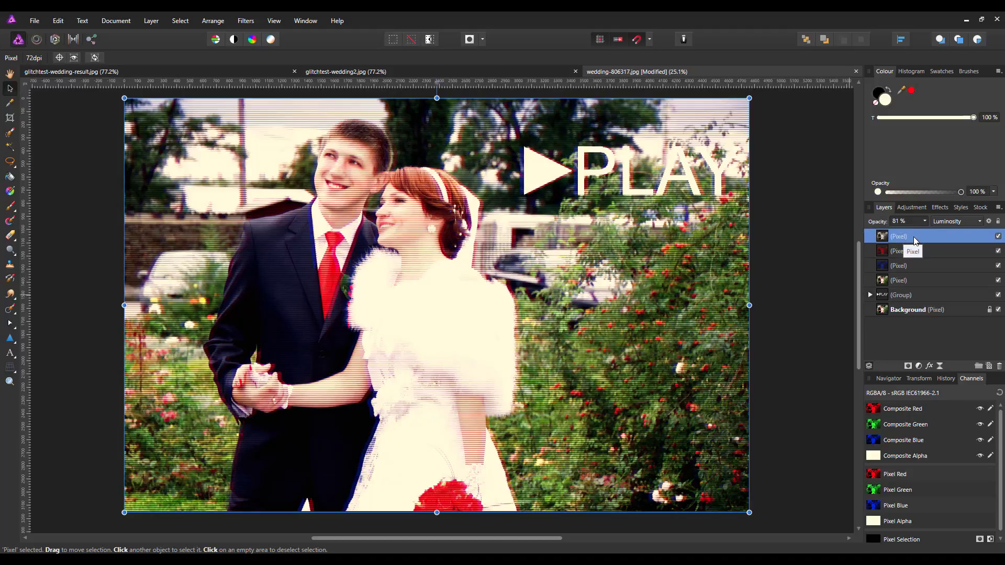
Add a Vibrance adjustment above the halftone layer with vibrance at 100%
left_click(920, 366)
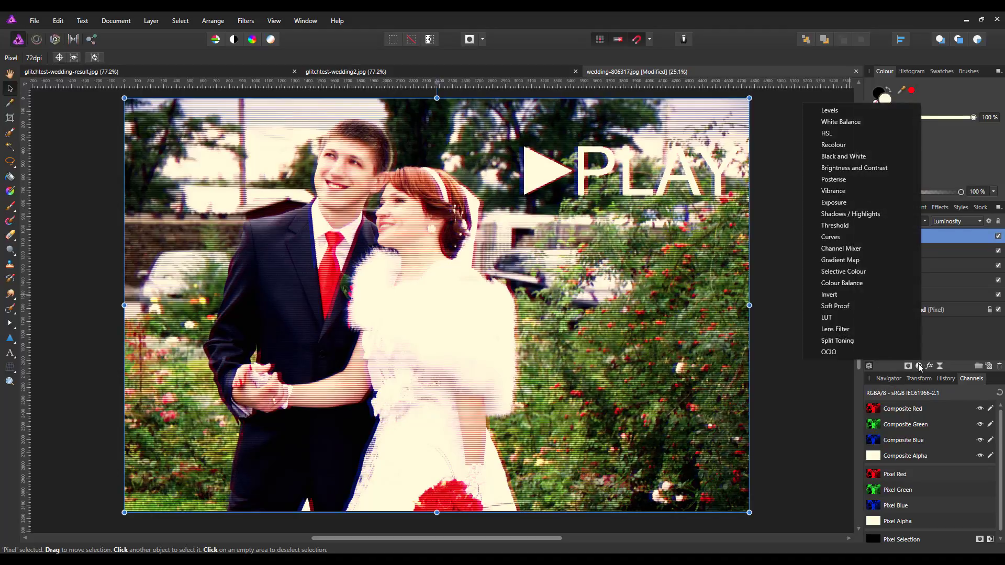
left_click(835, 194)
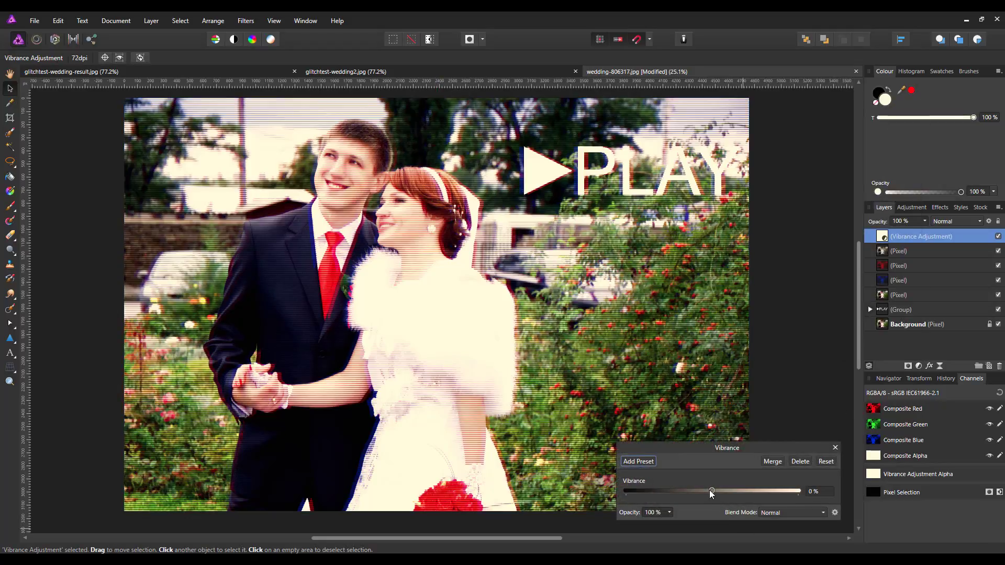
left_click_drag(715, 493, 788, 495)
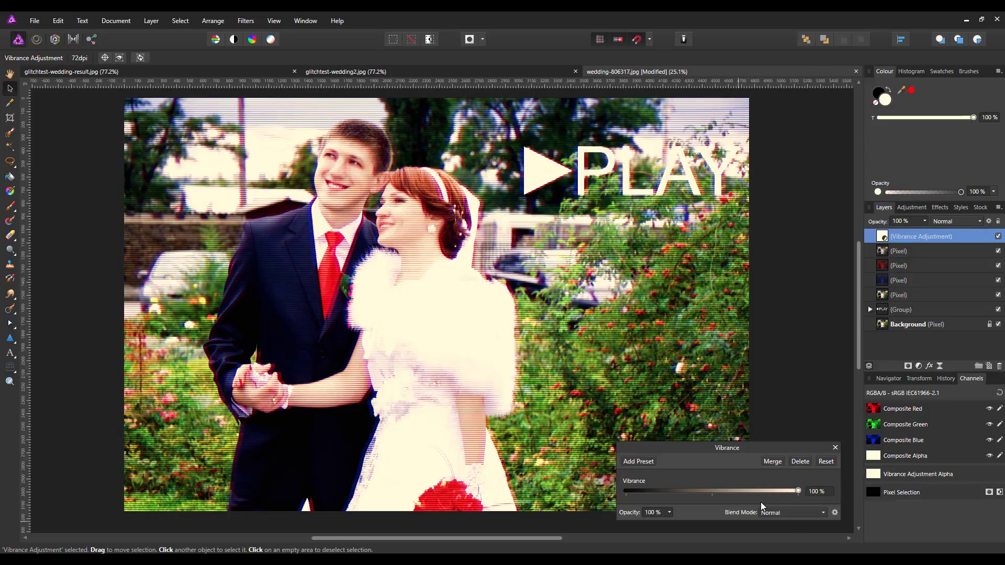
left_click(835, 447)
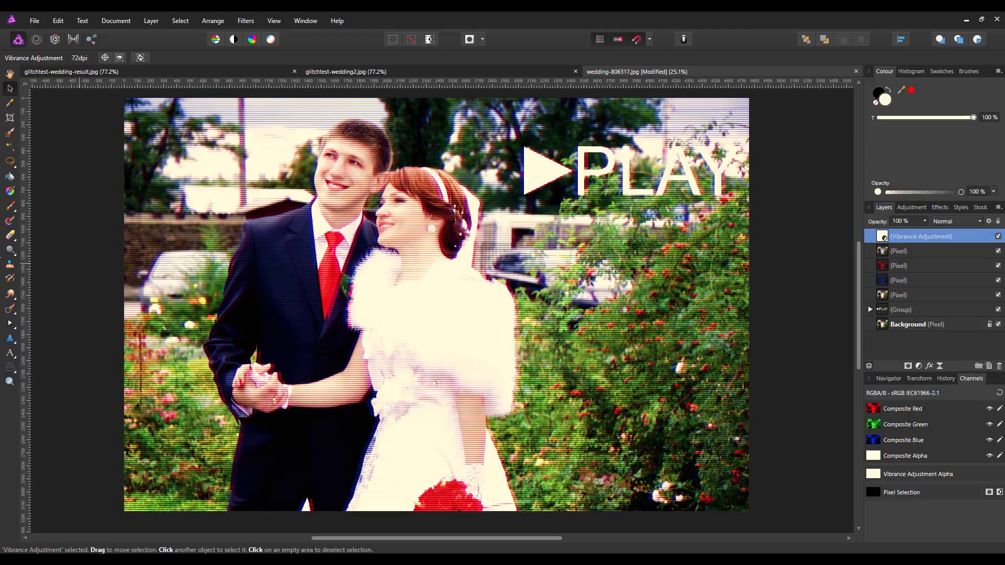
Draw three white horizontal rectangles of increasing height across the photo's full width, and move the middle one slightly down
left_click(16, 341)
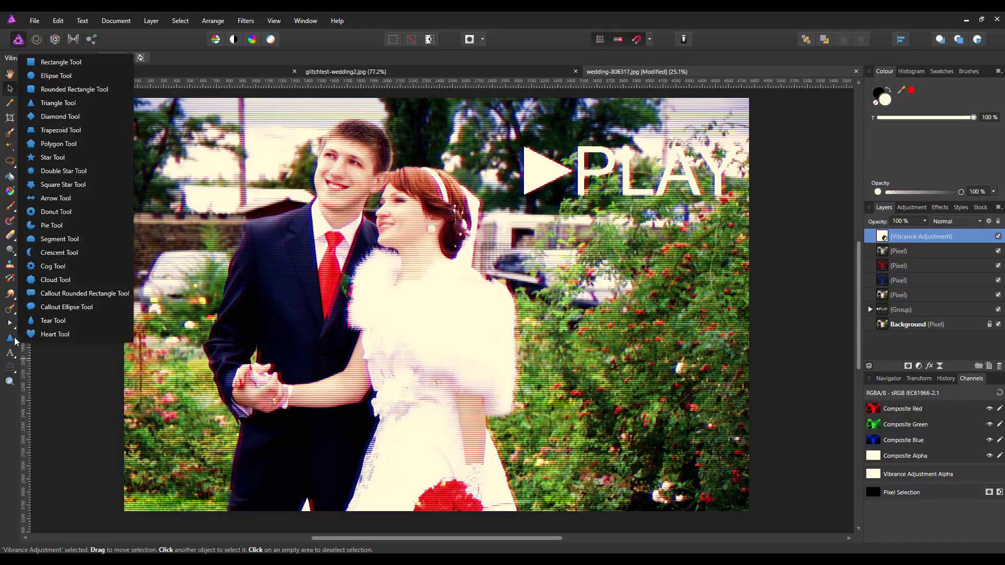
left_click(56, 62)
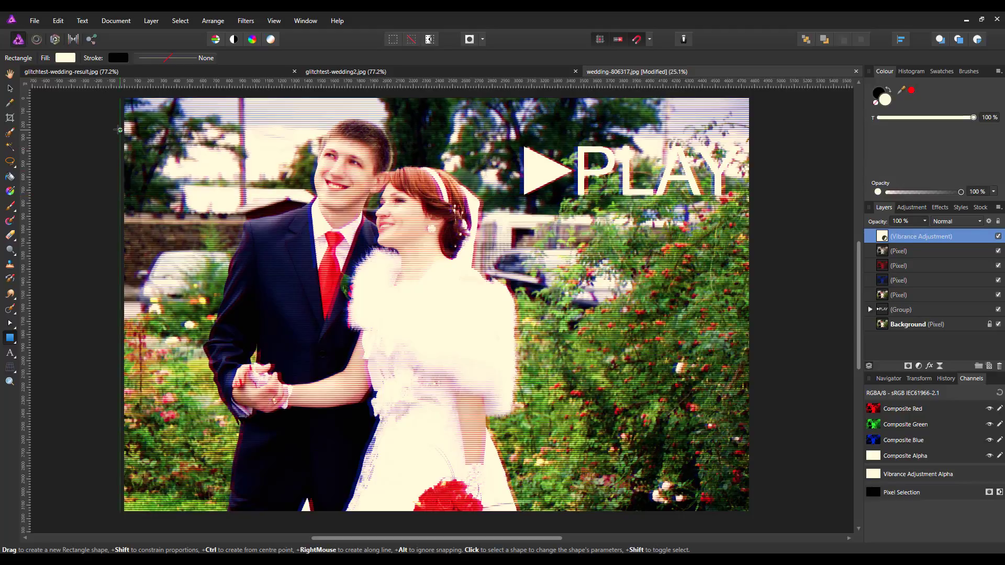
left_click_drag(124, 122, 749, 146)
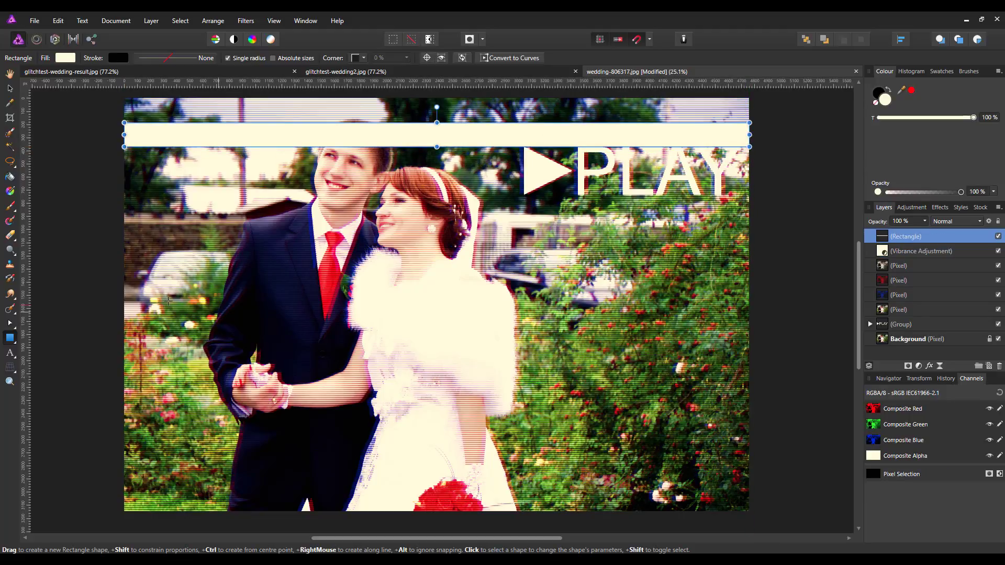
left_click_drag(125, 222, 749, 263)
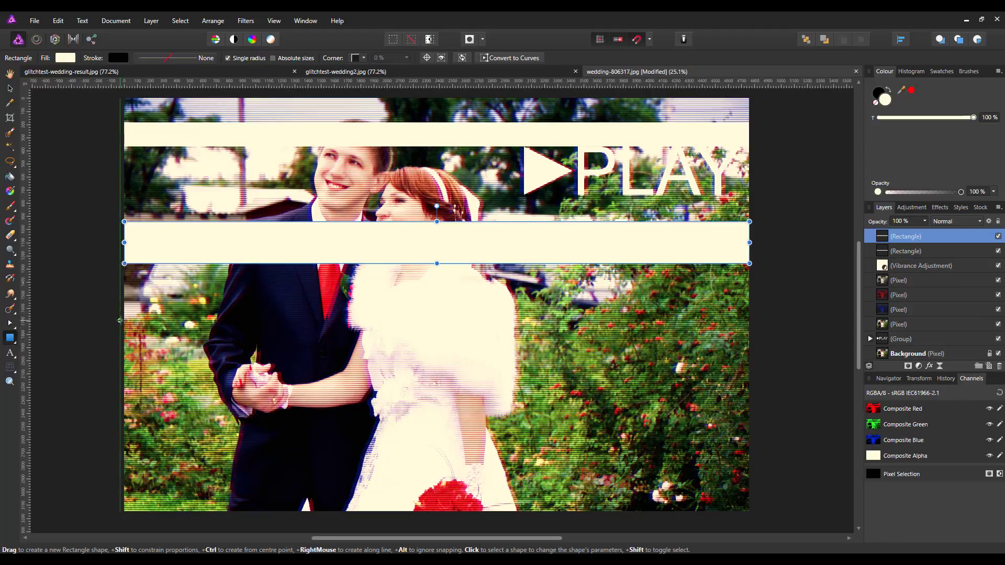
left_click_drag(125, 313, 771, 394)
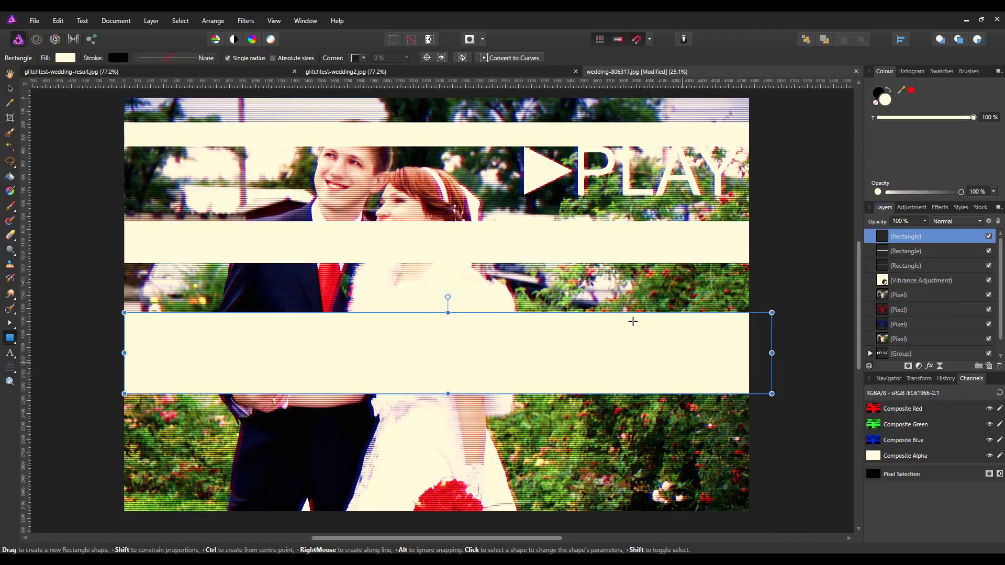
left_click(10, 88)
left_click_drag(527, 246, 529, 267)
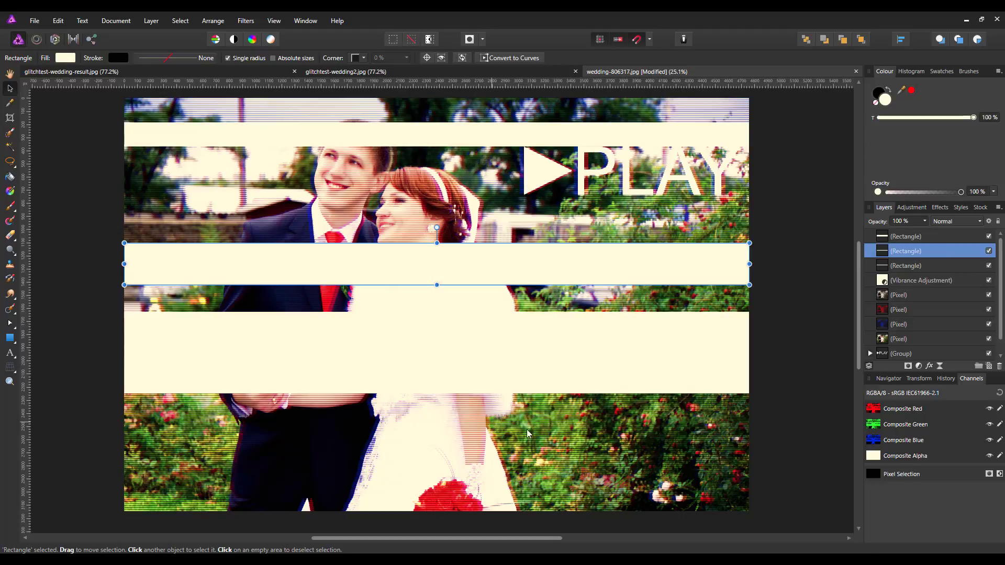
Group the three rectangle layers and set the group's blend mode to Overlay
left_click(942, 236)
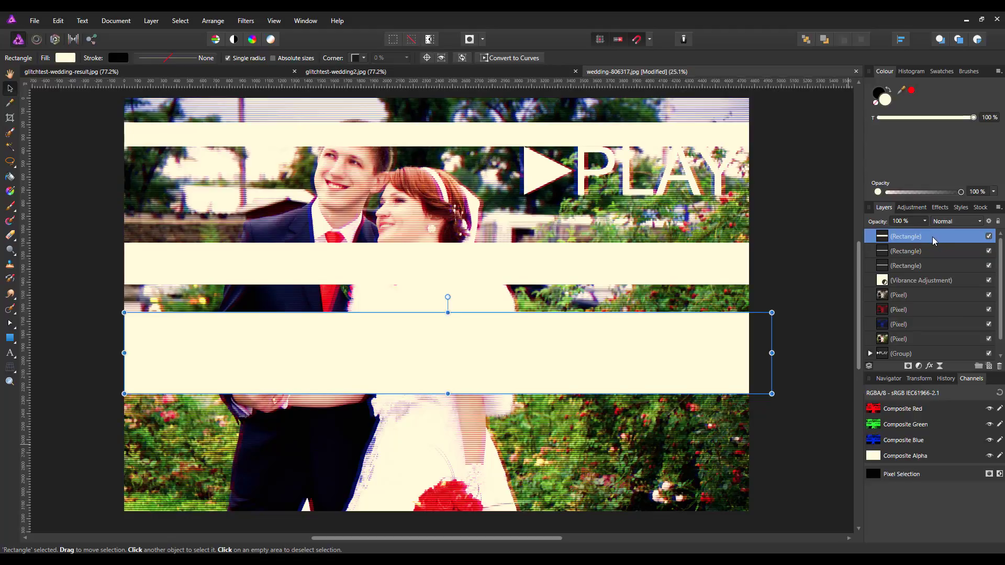
left_click(940, 248, "shift")
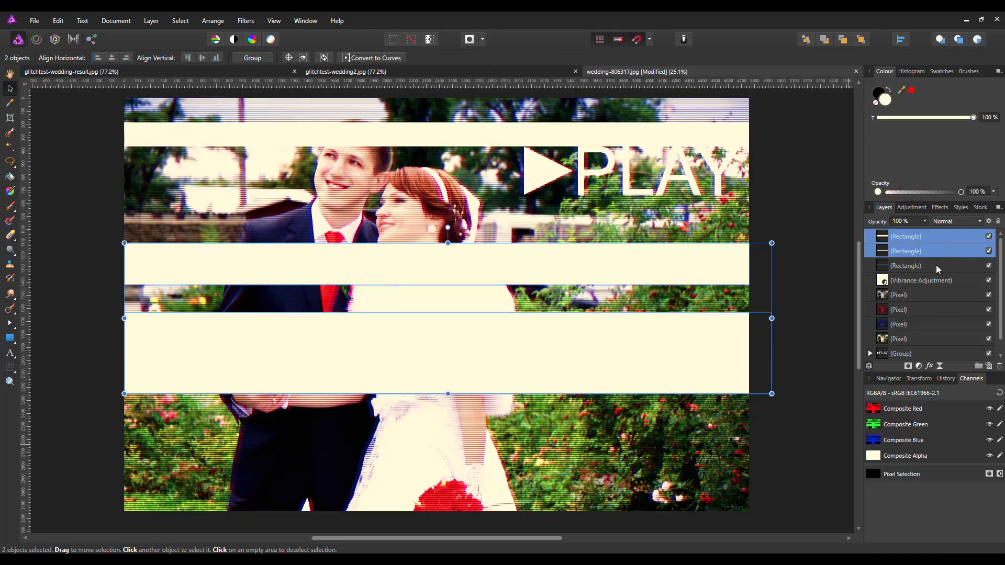
left_click(936, 265, "shift")
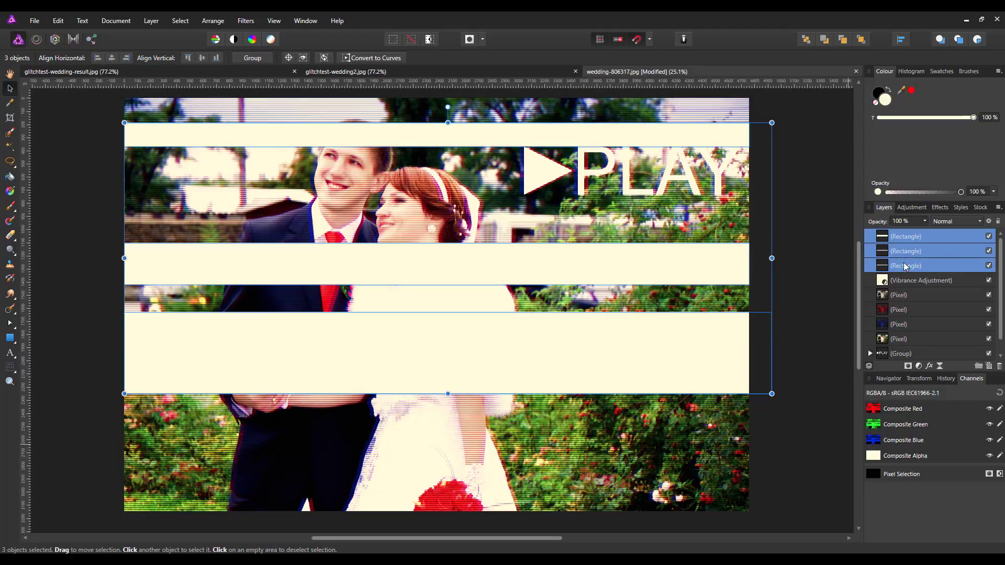
right_click(946, 237)
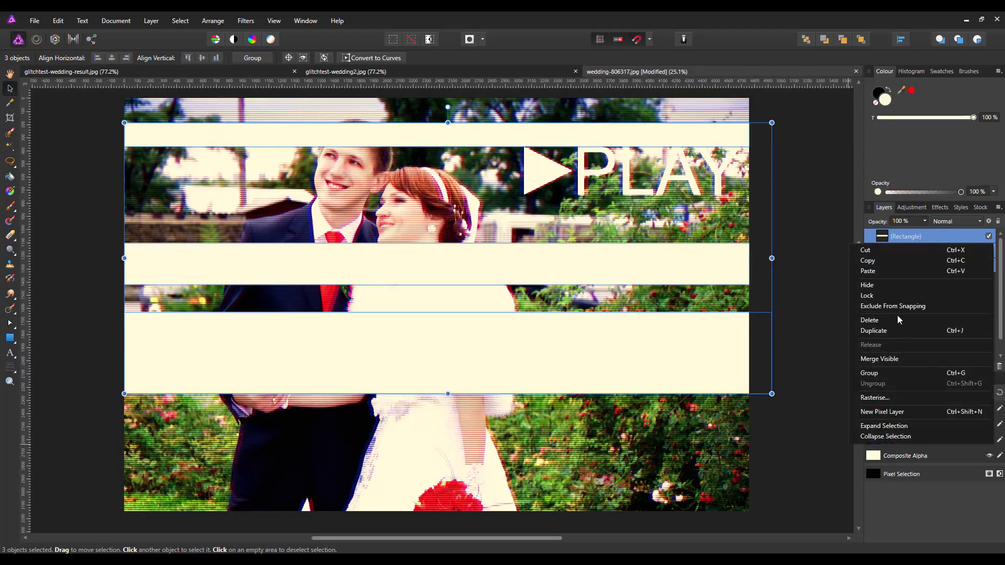
left_click(887, 372)
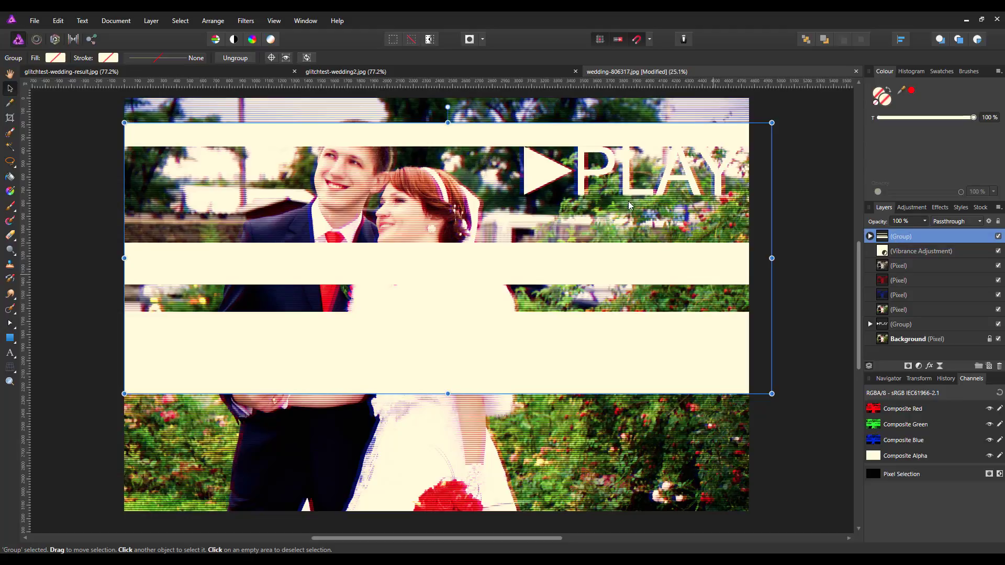
left_click(980, 221)
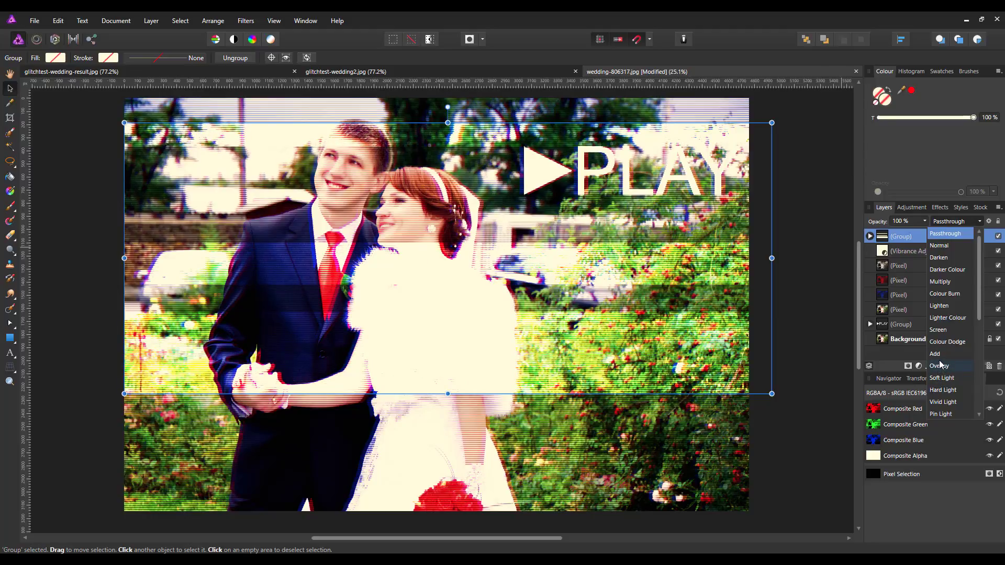
left_click(940, 365)
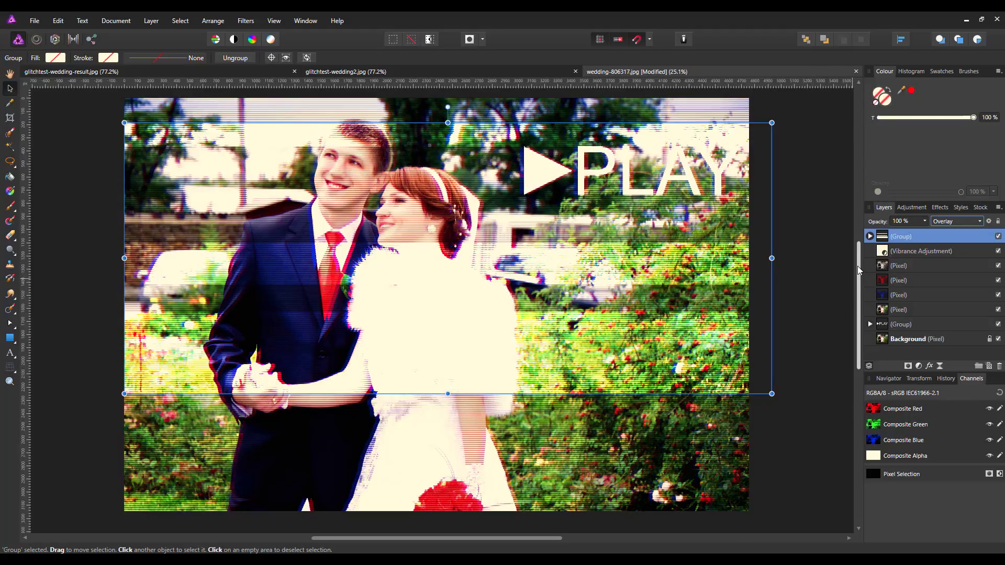
Merge all visible layers into a new pixel layer above the rectangle group
right_click(954, 238)
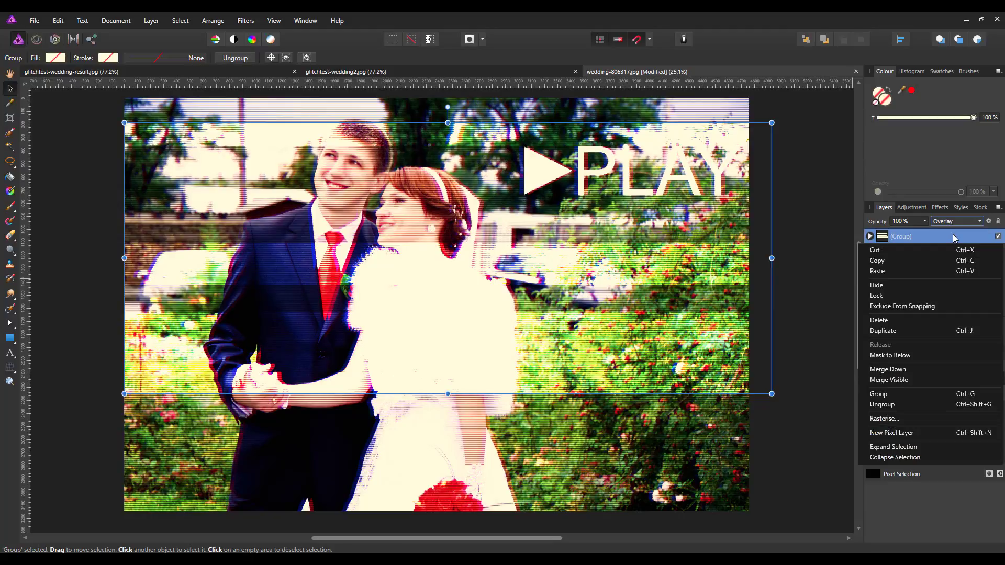
left_click(897, 381)
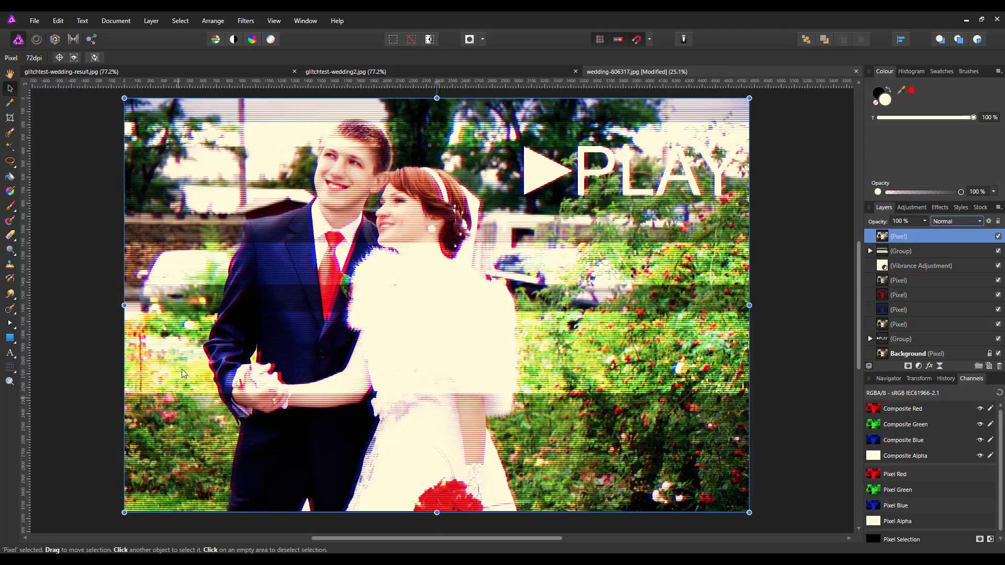
Draw a solid black rectangle spanning the photo's full width across its lower part, below the couple's joined hands
left_click(10, 340)
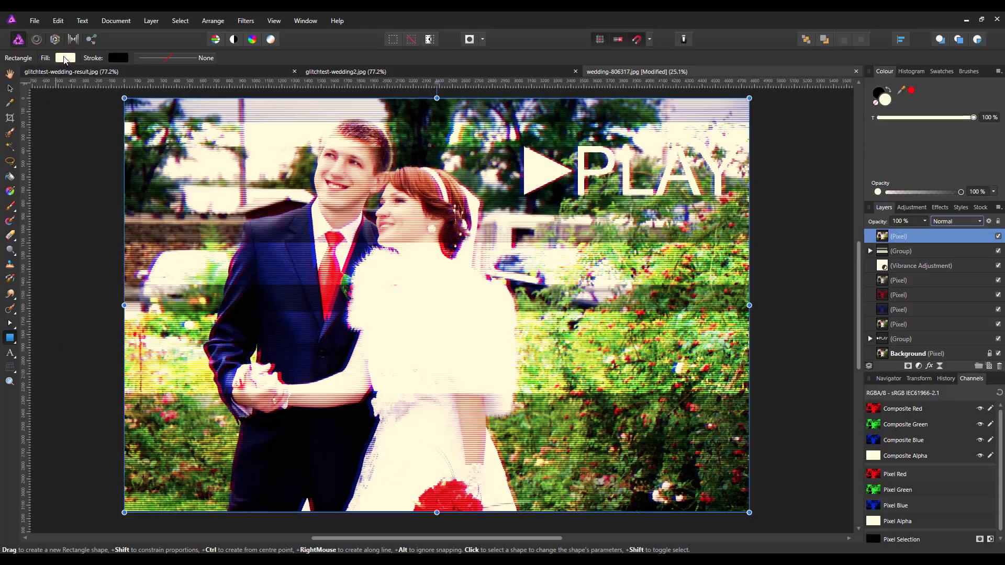
left_click(65, 58)
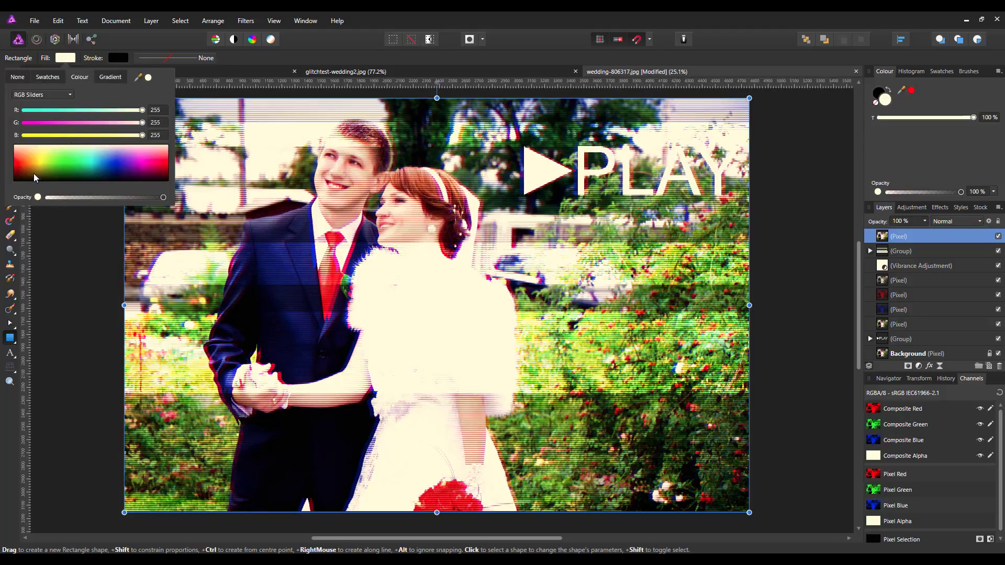
left_click_drag(33, 173, 17, 184)
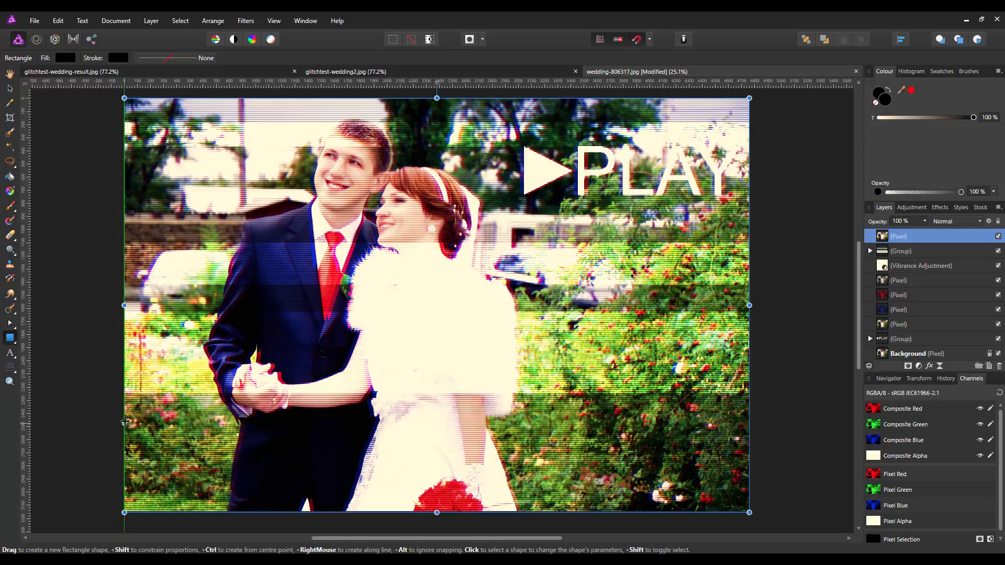
left_click_drag(125, 421, 159, 446)
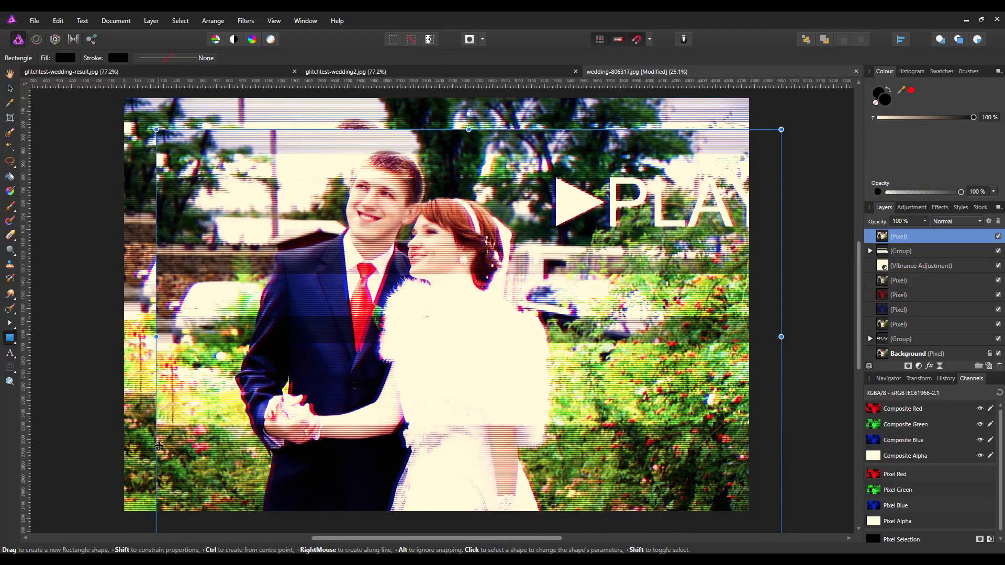
key("ctrl+z")
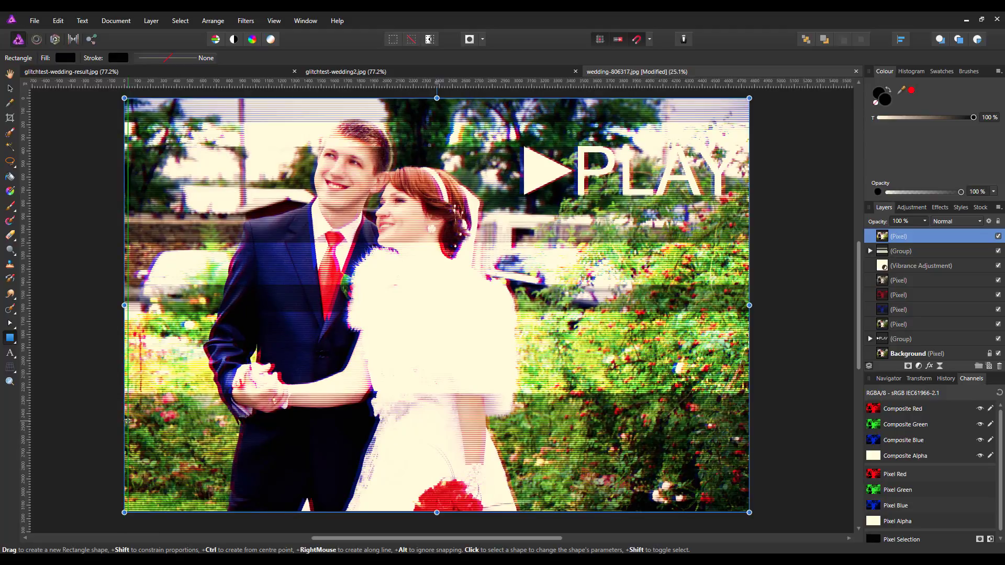
left_click_drag(127, 421, 745, 495)
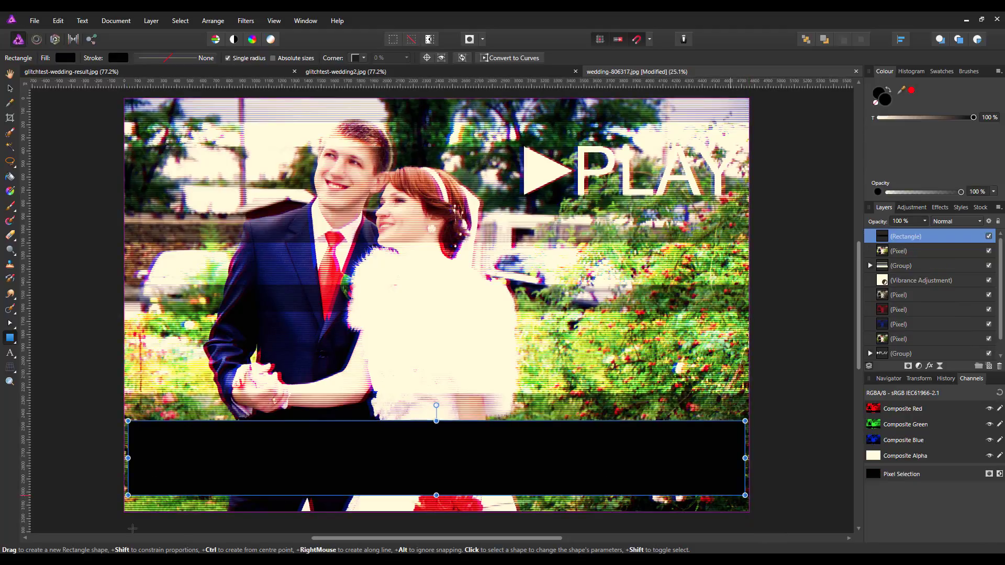
left_click_drag(128, 458, 124, 458)
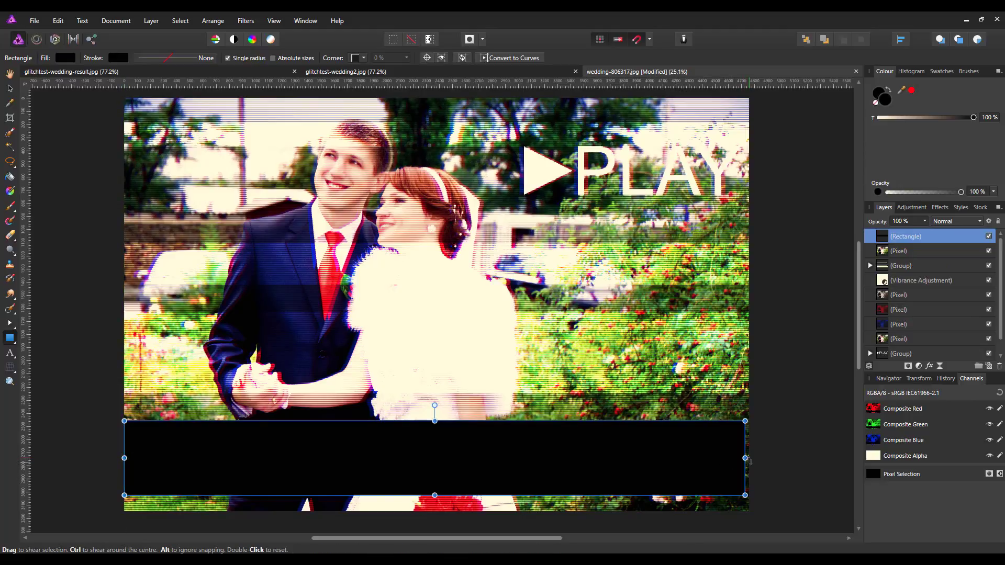
left_click_drag(752, 458, 756, 458)
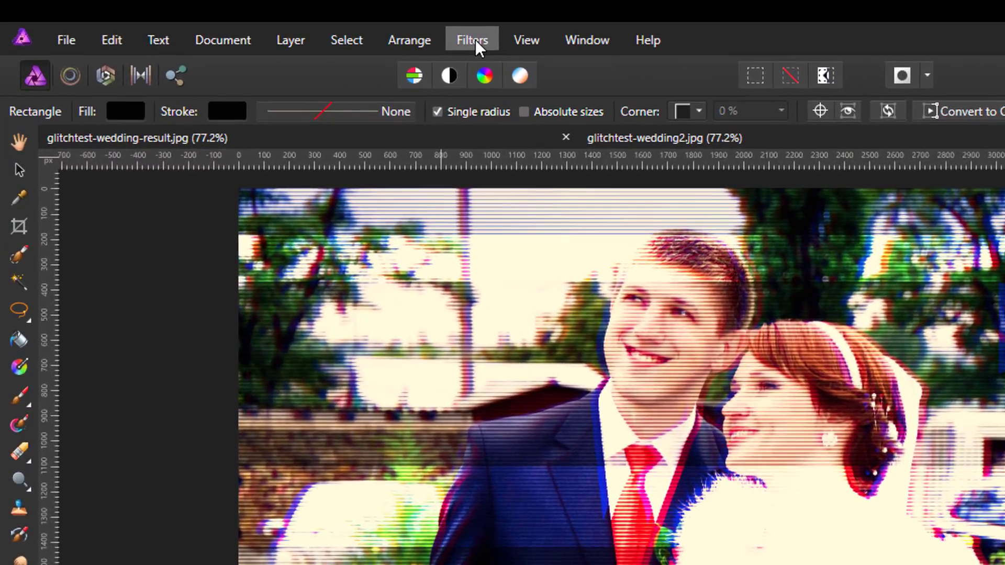
Apply monochromatic Gaussian noise at 100% intensity to the black bar, and repeat the Add Noise filter once
left_click(474, 41)
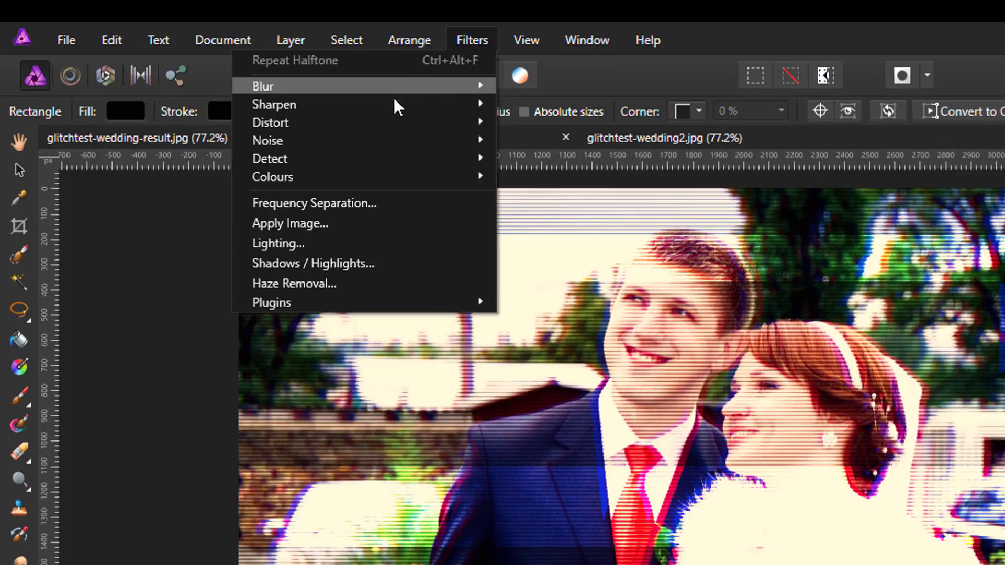
mouse_move(350, 142)
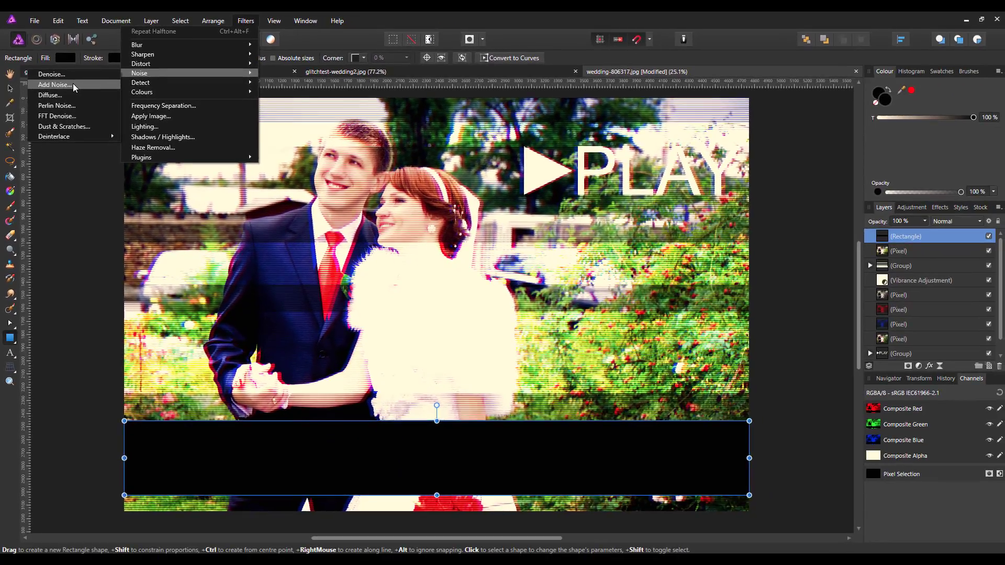
left_click(131, 149)
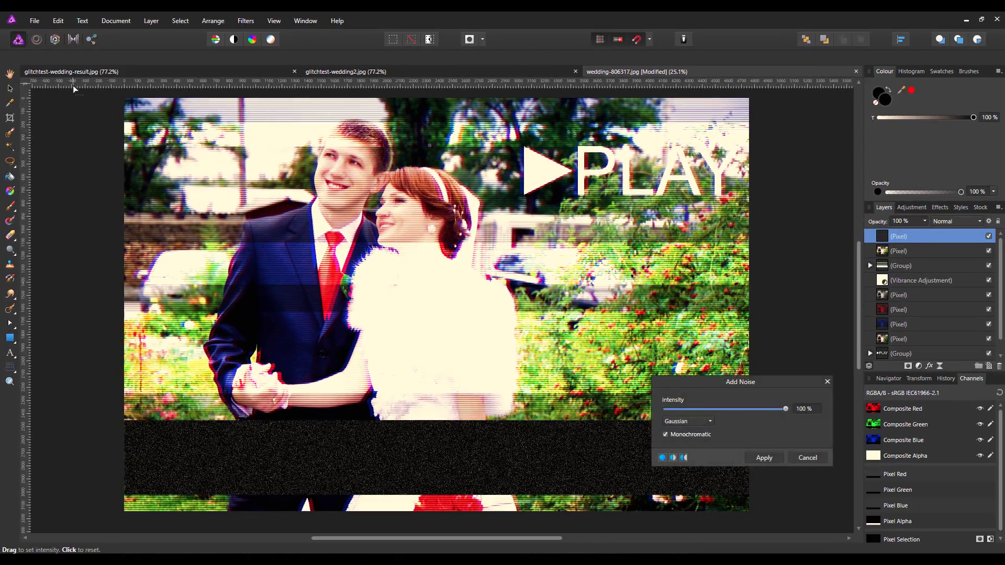
left_click_drag(768, 381, 782, 286)
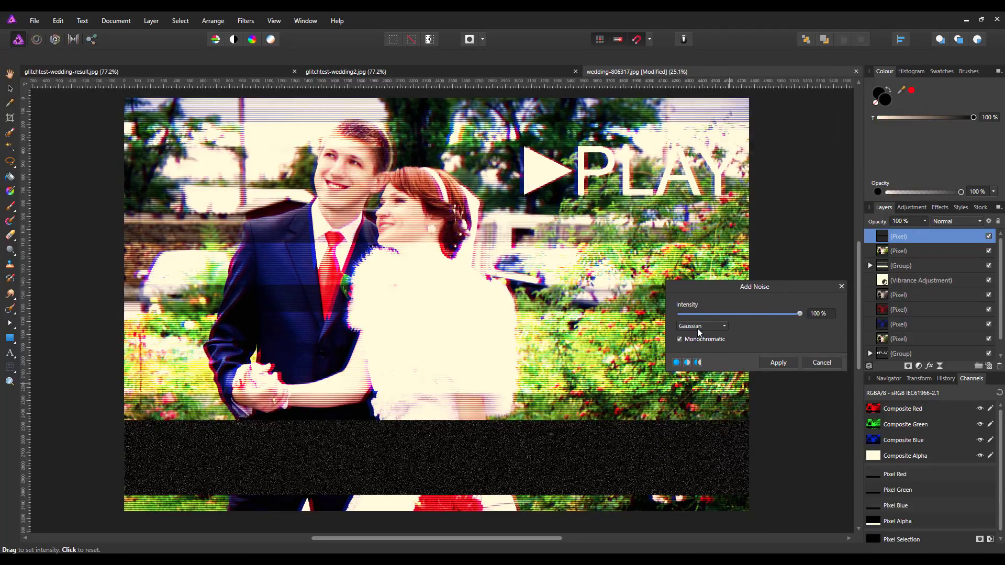
left_click(778, 362)
key("m")
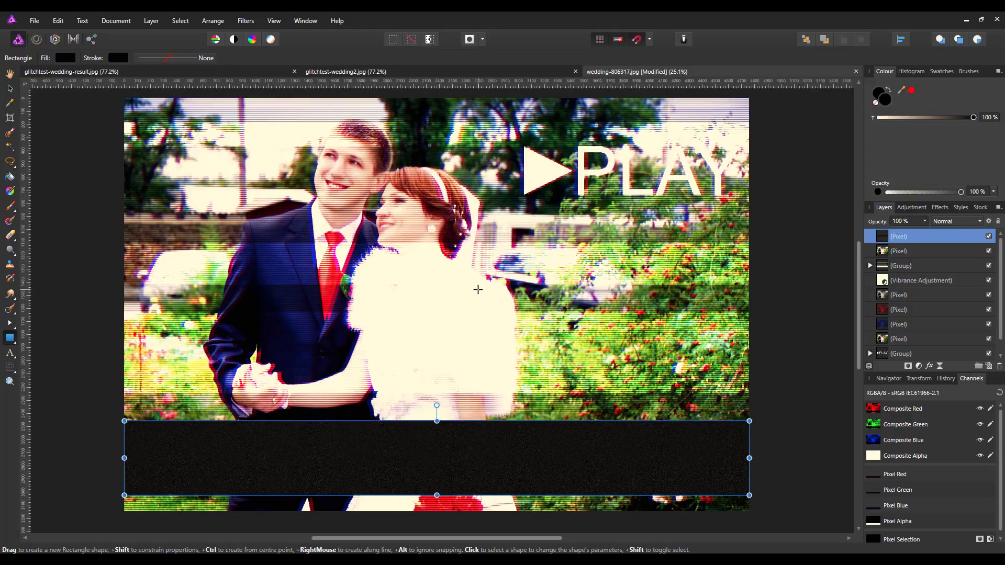
left_click(246, 20)
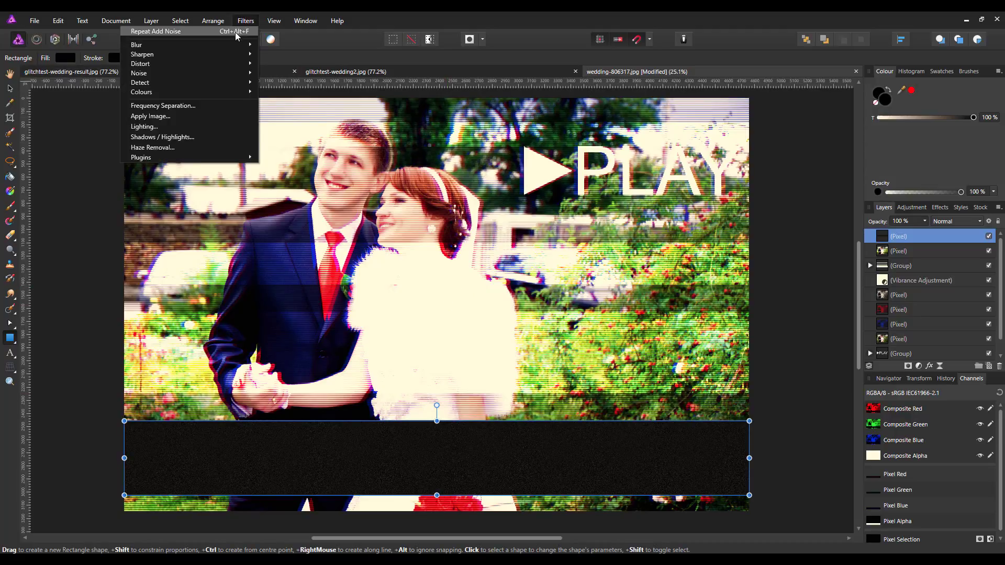
left_click(235, 32)
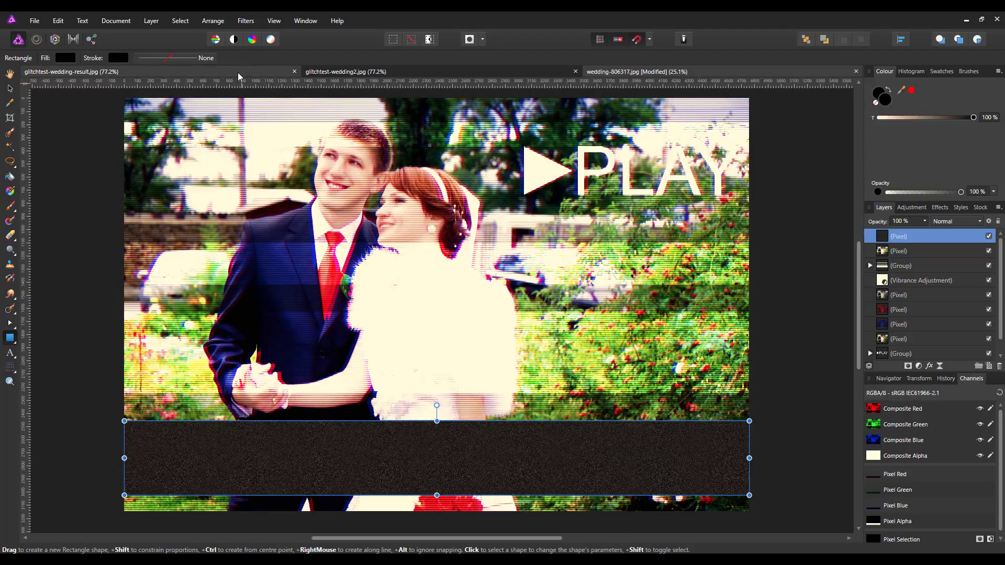
Apply a slight Motion Blur at 0° rotation to the noisy black bar
left_click(248, 21)
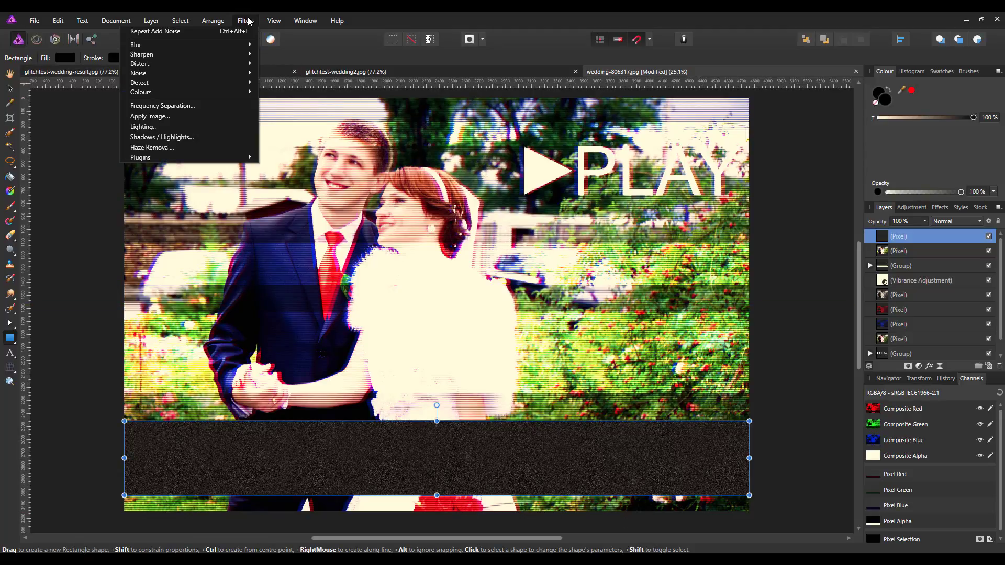
mouse_move(235, 45)
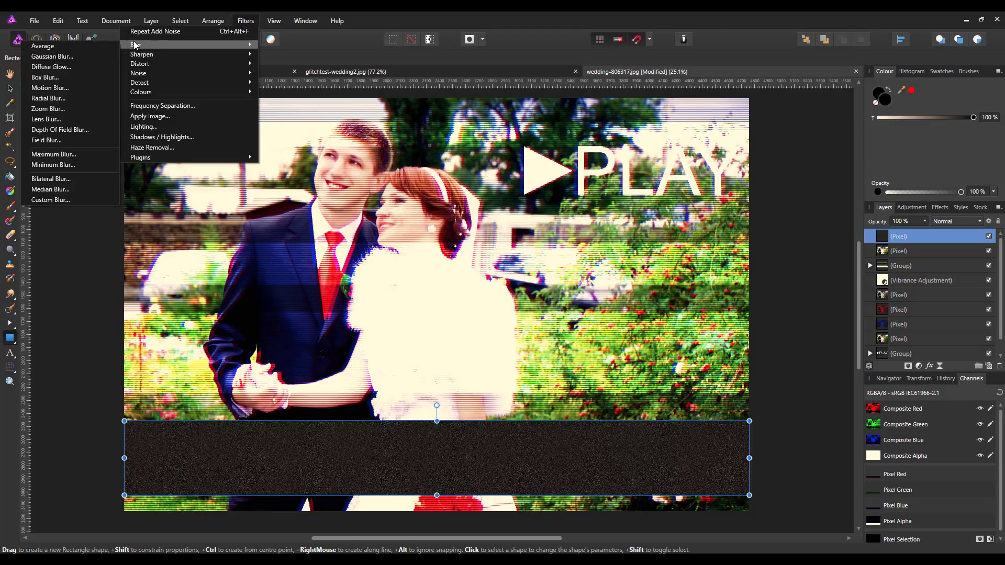
left_click(46, 88)
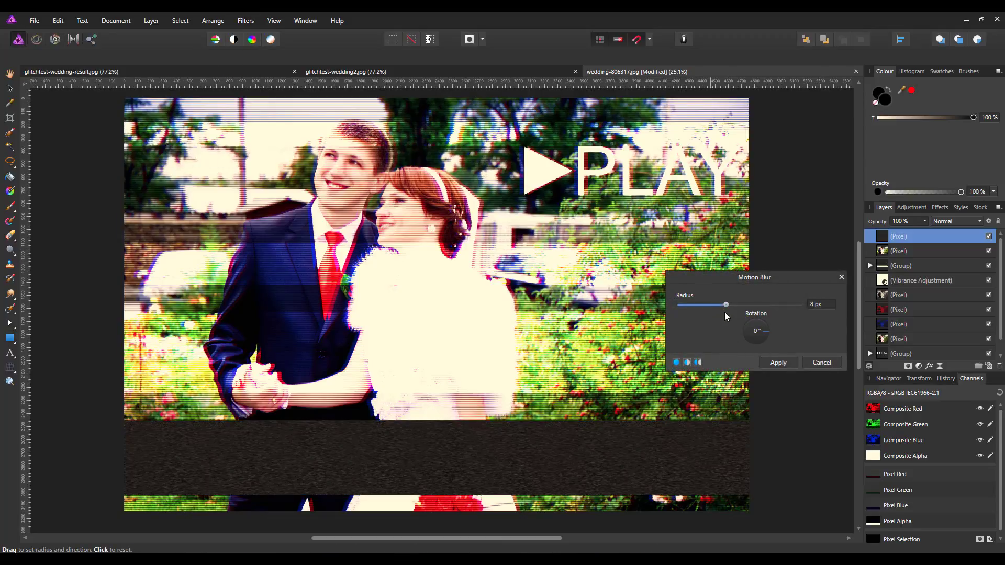
mouse_move(727, 304)
left_mouse_down()
mouse_move(787, 309)
mouse_move(717, 315)
mouse_move(756, 318)
mouse_move(738, 315)
left_mouse_up()
left_click_drag(737, 304, 717, 316)
left_click(777, 366)
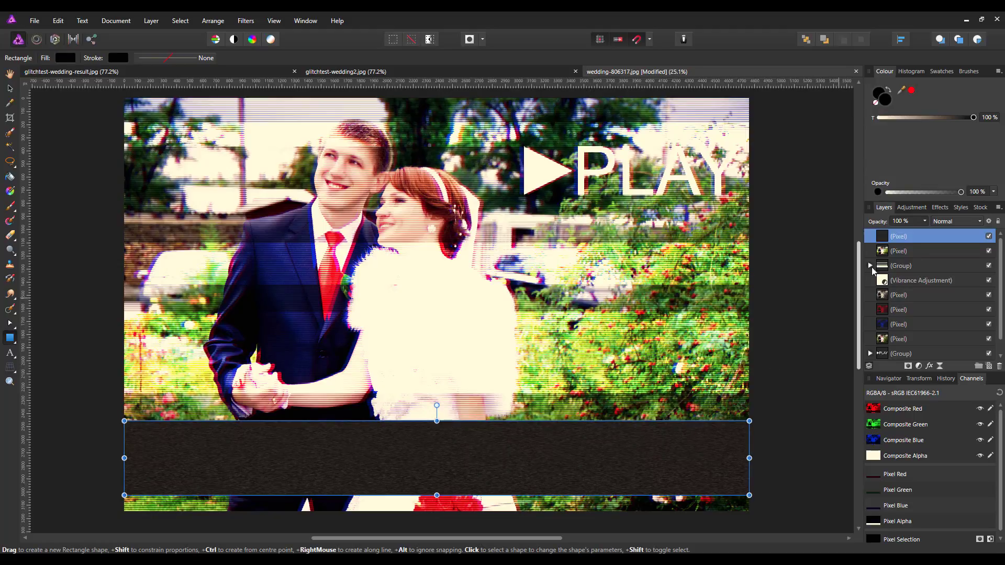
Set the noisy bar layer's blend mode to Screen and hide its selection handles by switching to the Pan tool
left_click(981, 224)
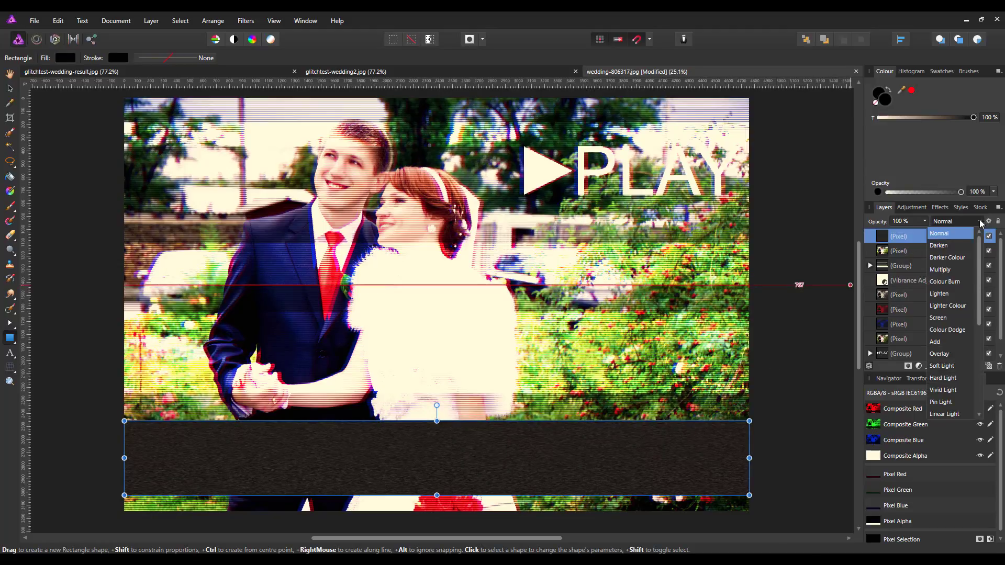
left_click(942, 321)
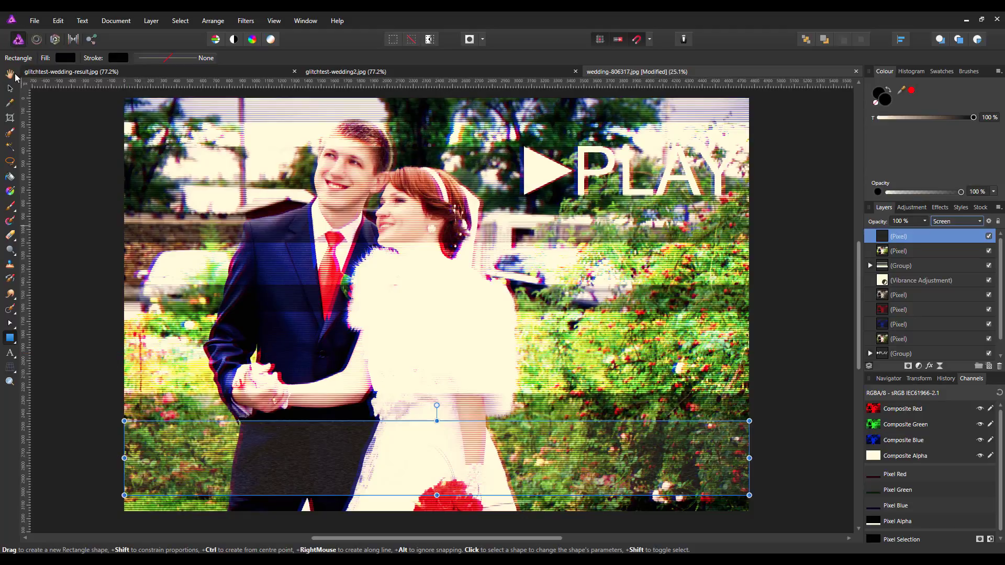
left_click(9, 74)
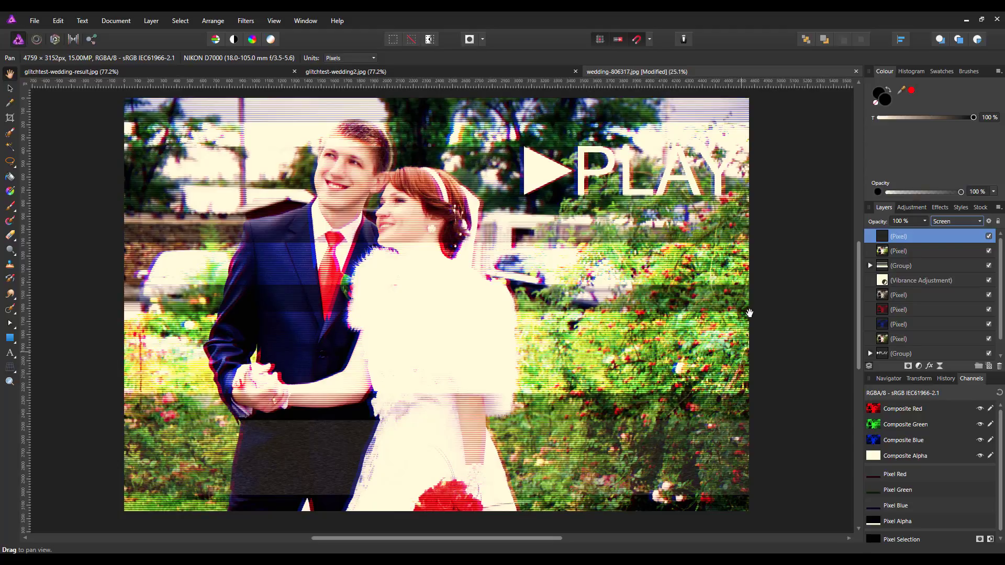
Merge all visible layers into a new top pixel layer and apply monochromatic Gaussian noise to it at about 38% intensity
right_click(934, 237)
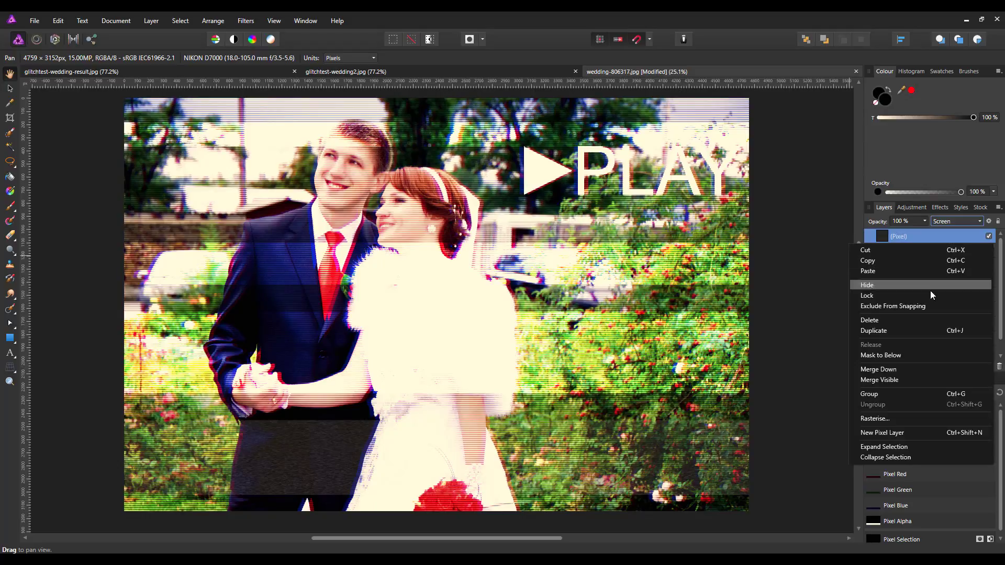
left_click(896, 381)
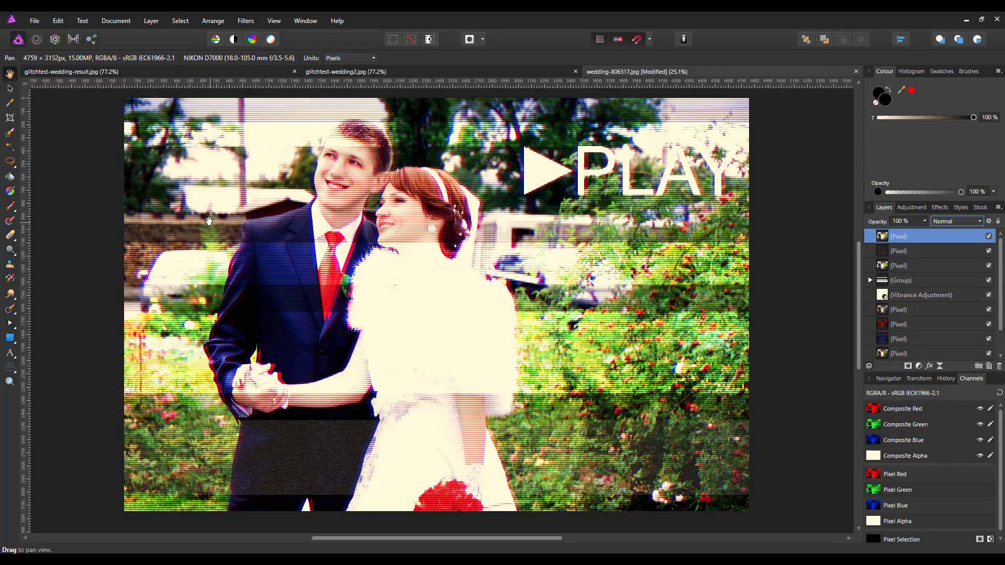
left_click(242, 21)
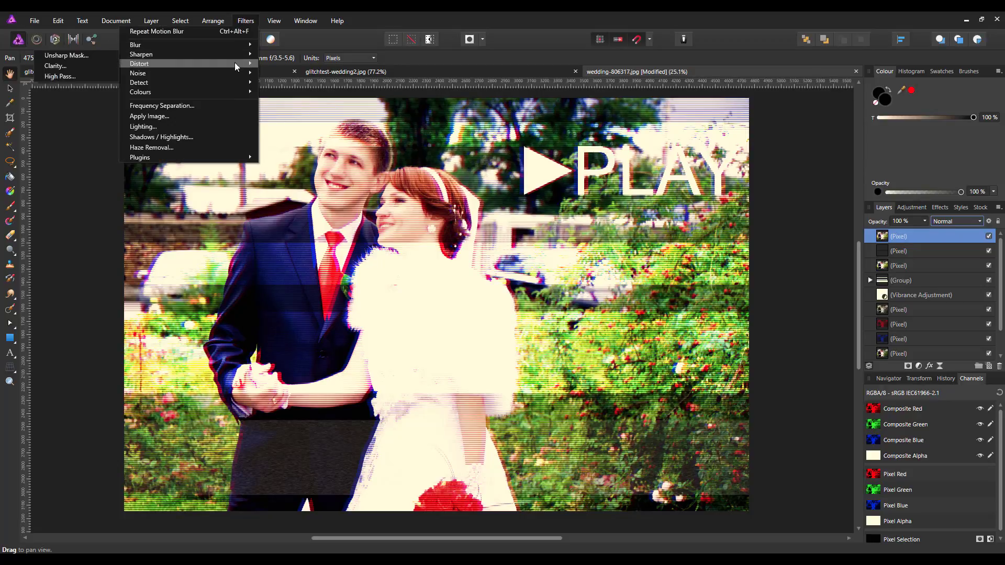
mouse_move(234, 74)
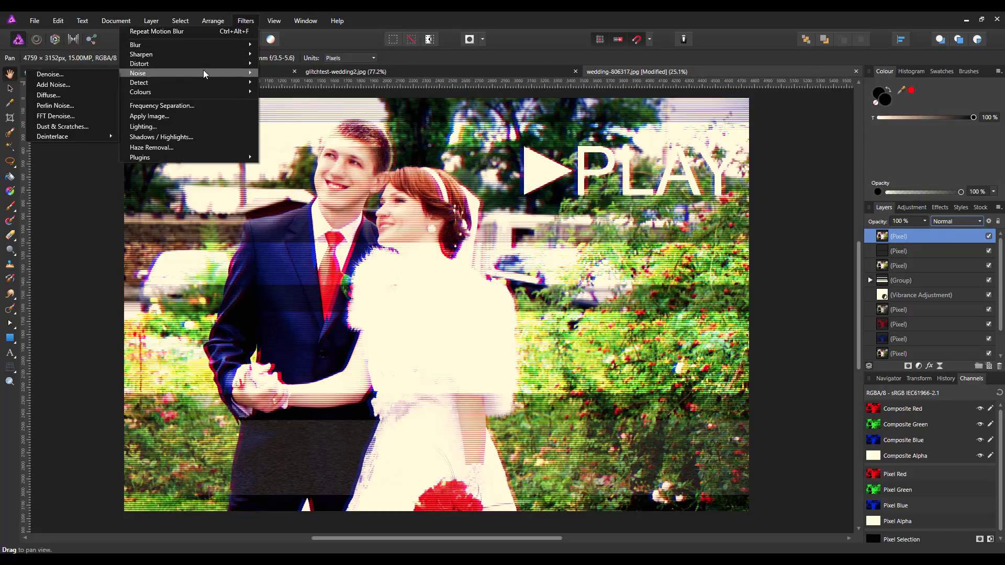
left_click(62, 90)
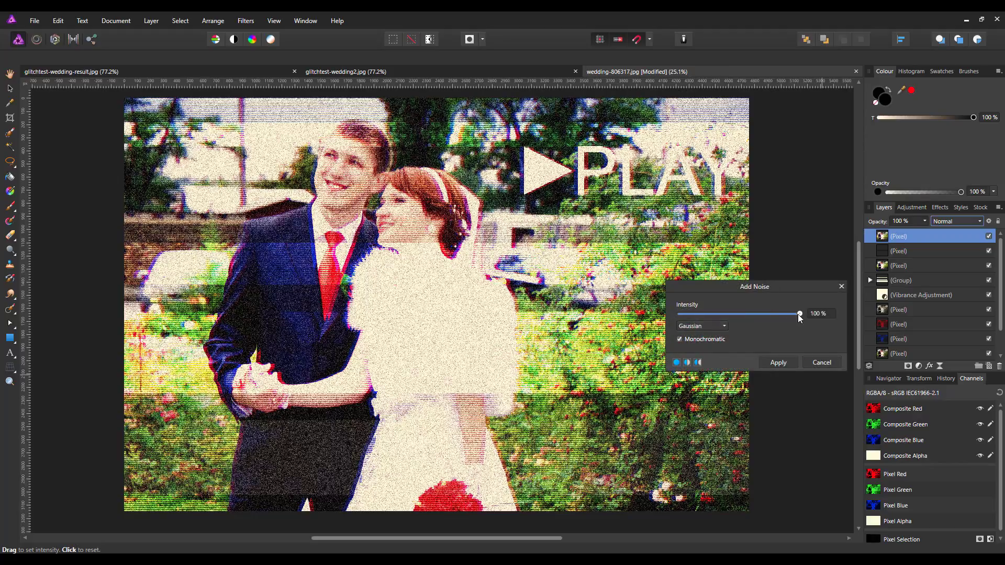
left_click_drag(748, 321, 695, 322)
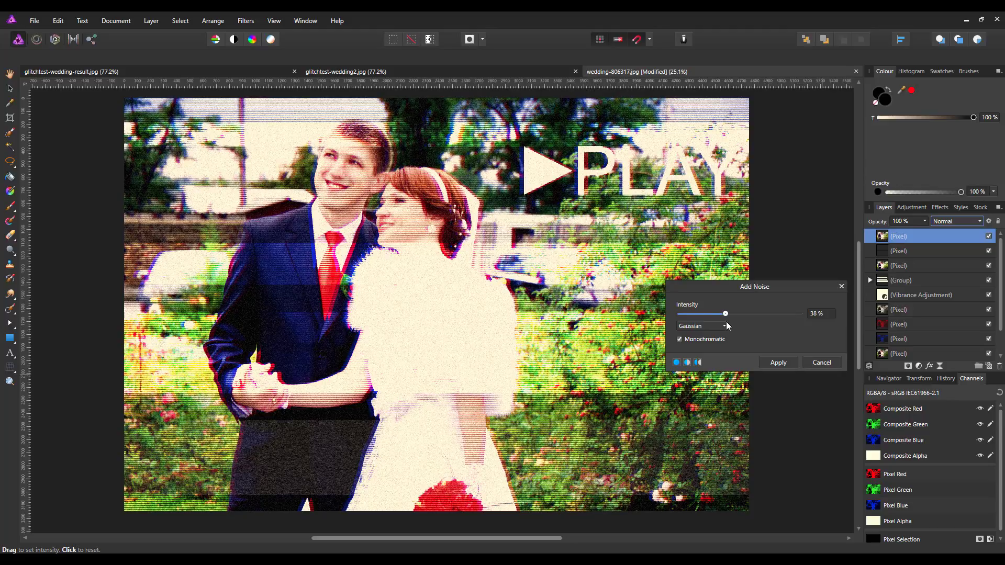
left_click_drag(727, 322, 724, 322)
left_click(783, 365)
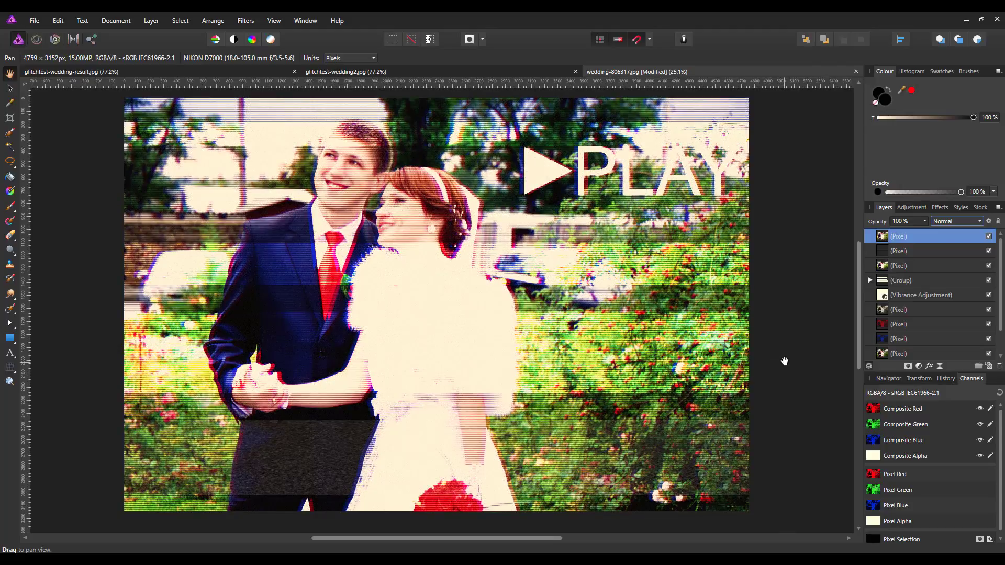